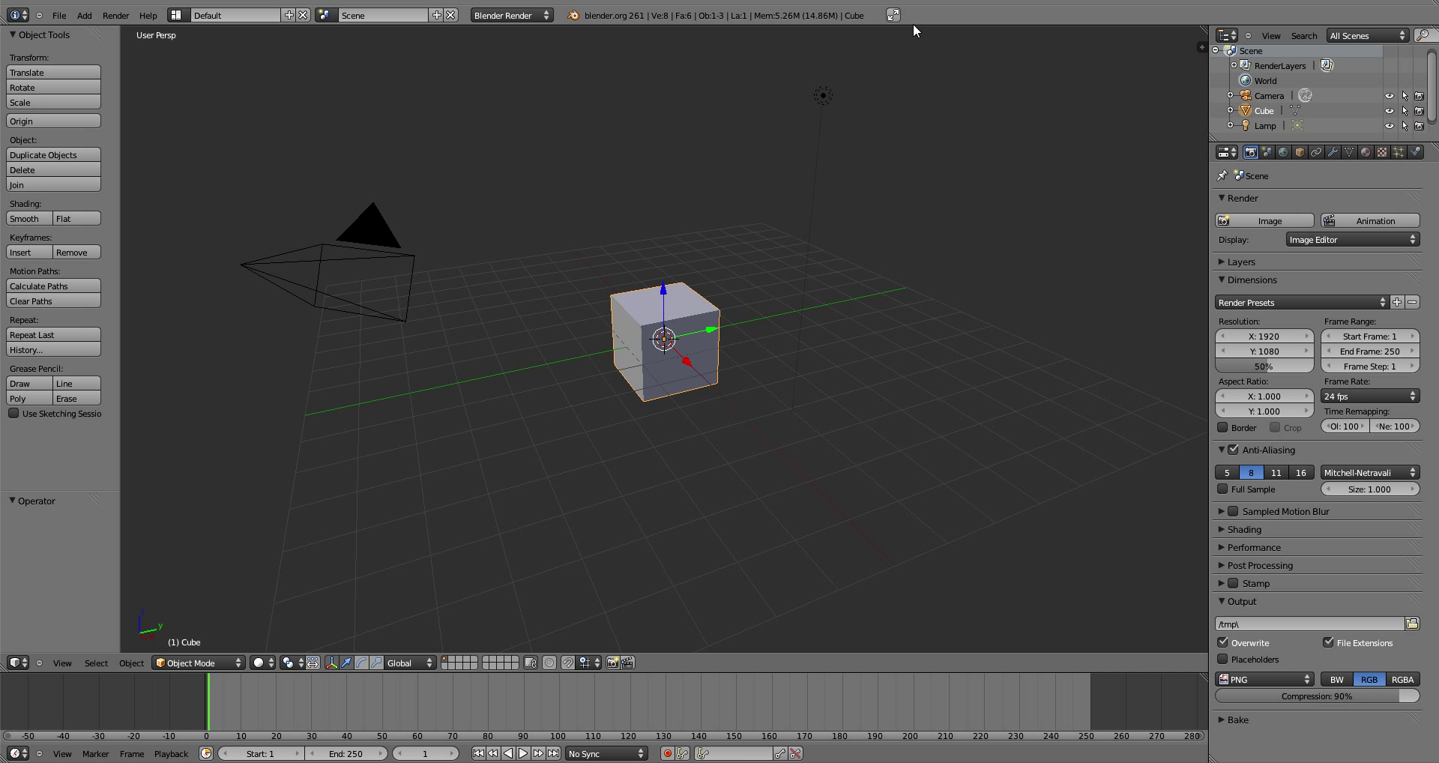
- Rename the cube's material as Box
left_click(1365, 152)
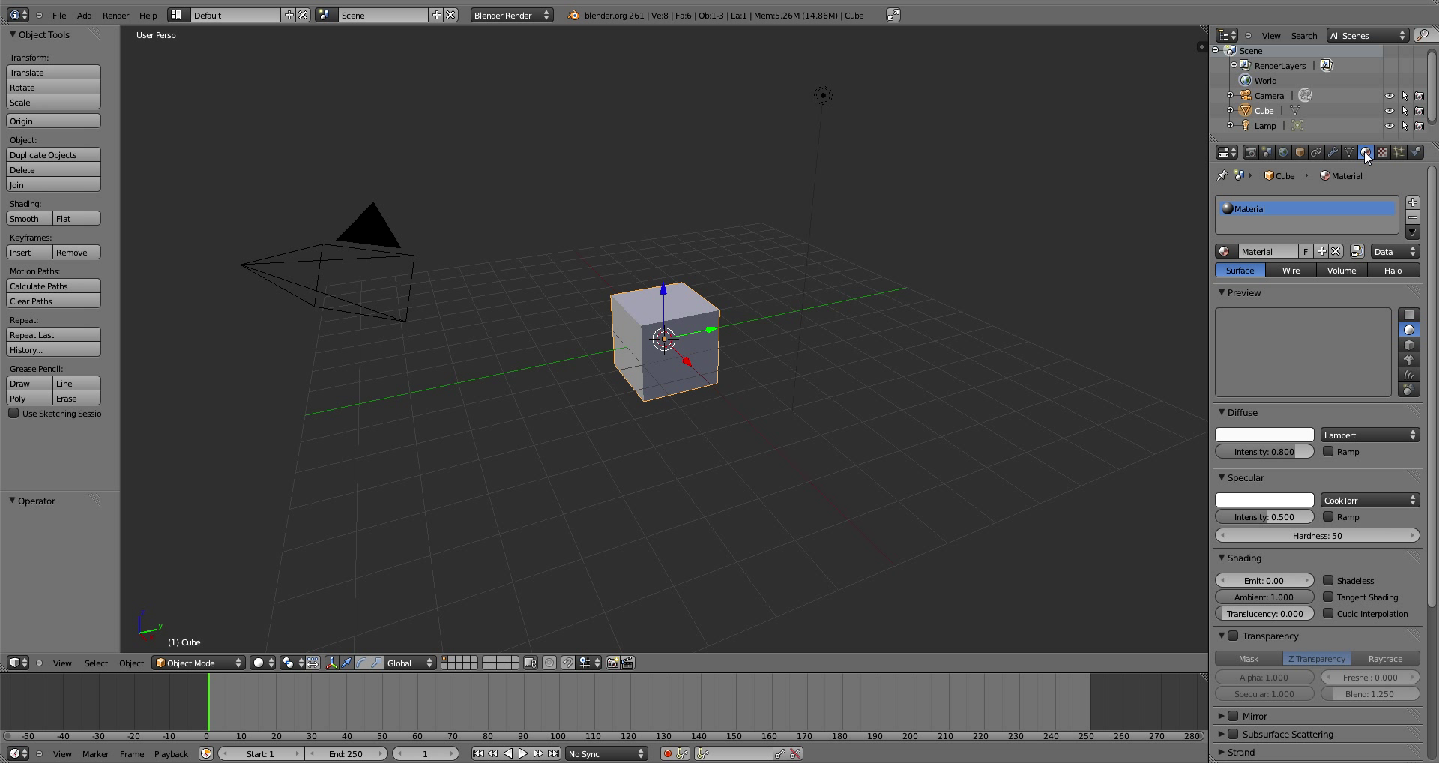
left_click(1281, 250)
type("Box")
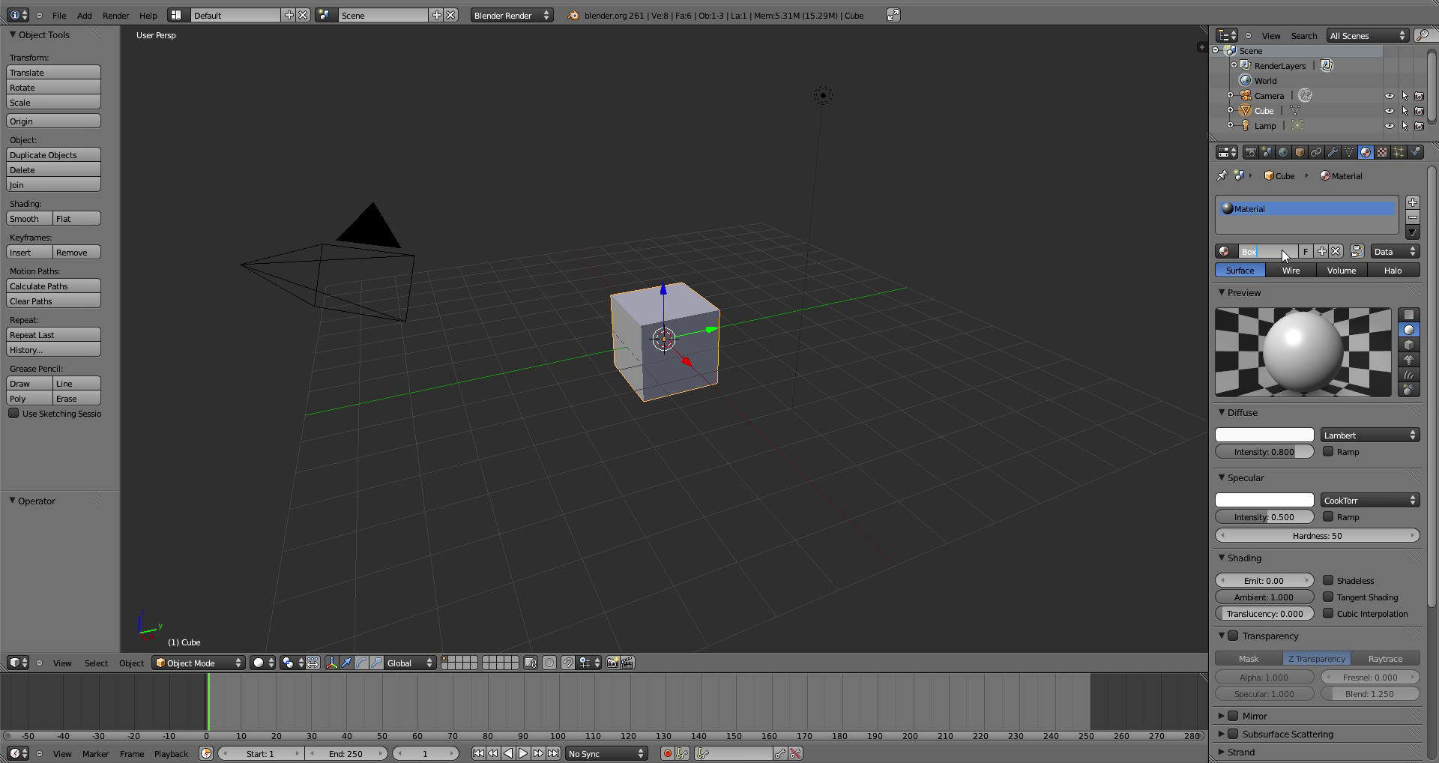
key("Return")
- Rename the material's texture as Box and set its type to Image or Movie
left_click(1382, 153)
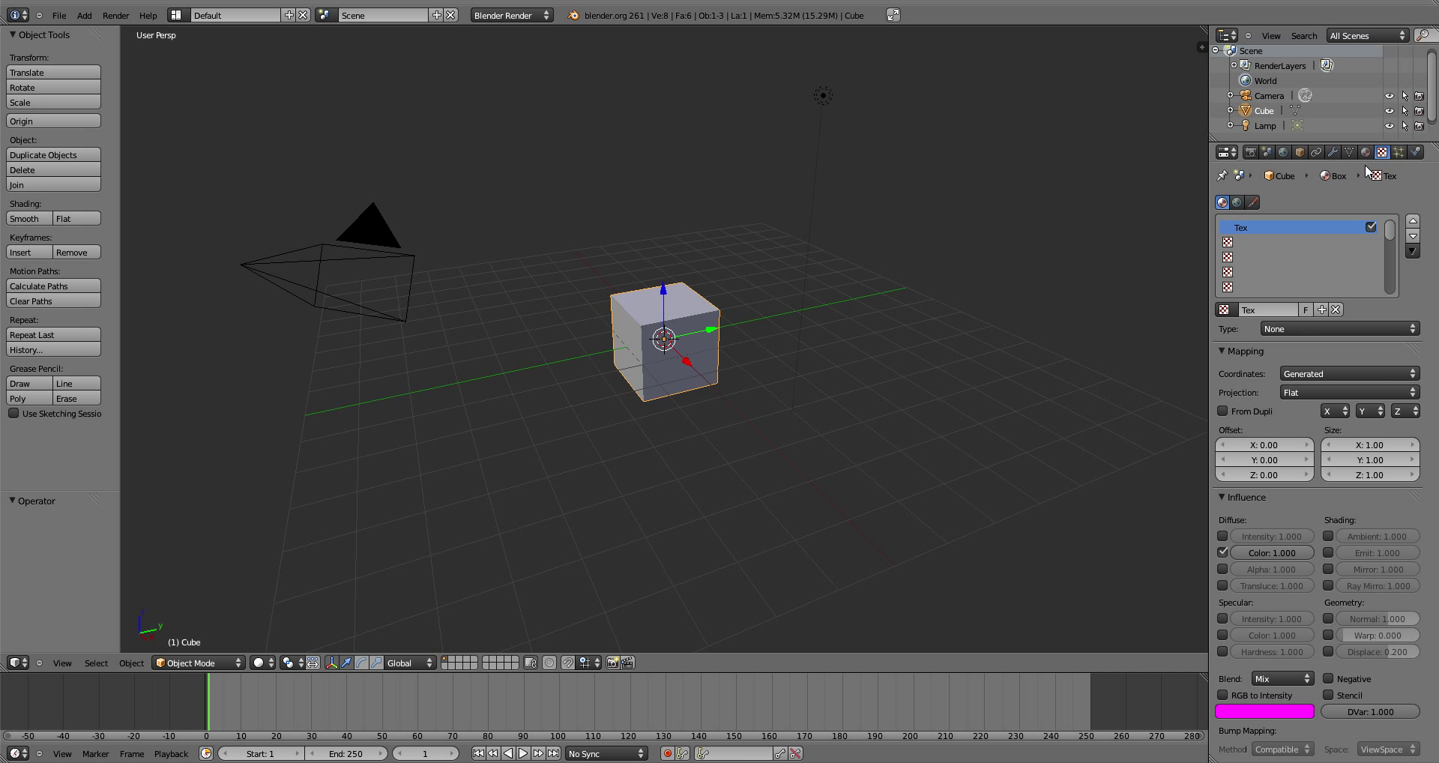
left_click(1264, 310)
type("Box")
key("Return")
left_click(1271, 331)
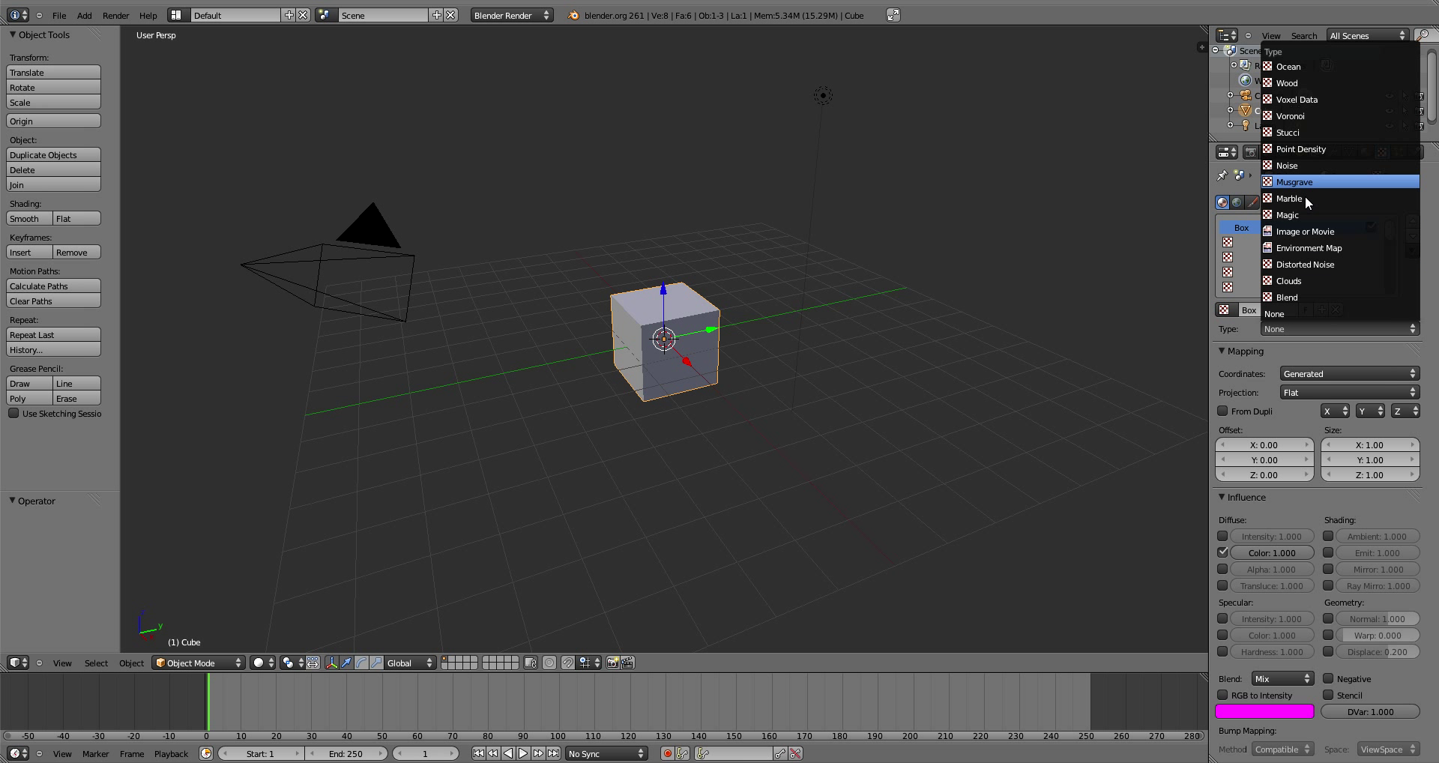
left_click(1290, 232)
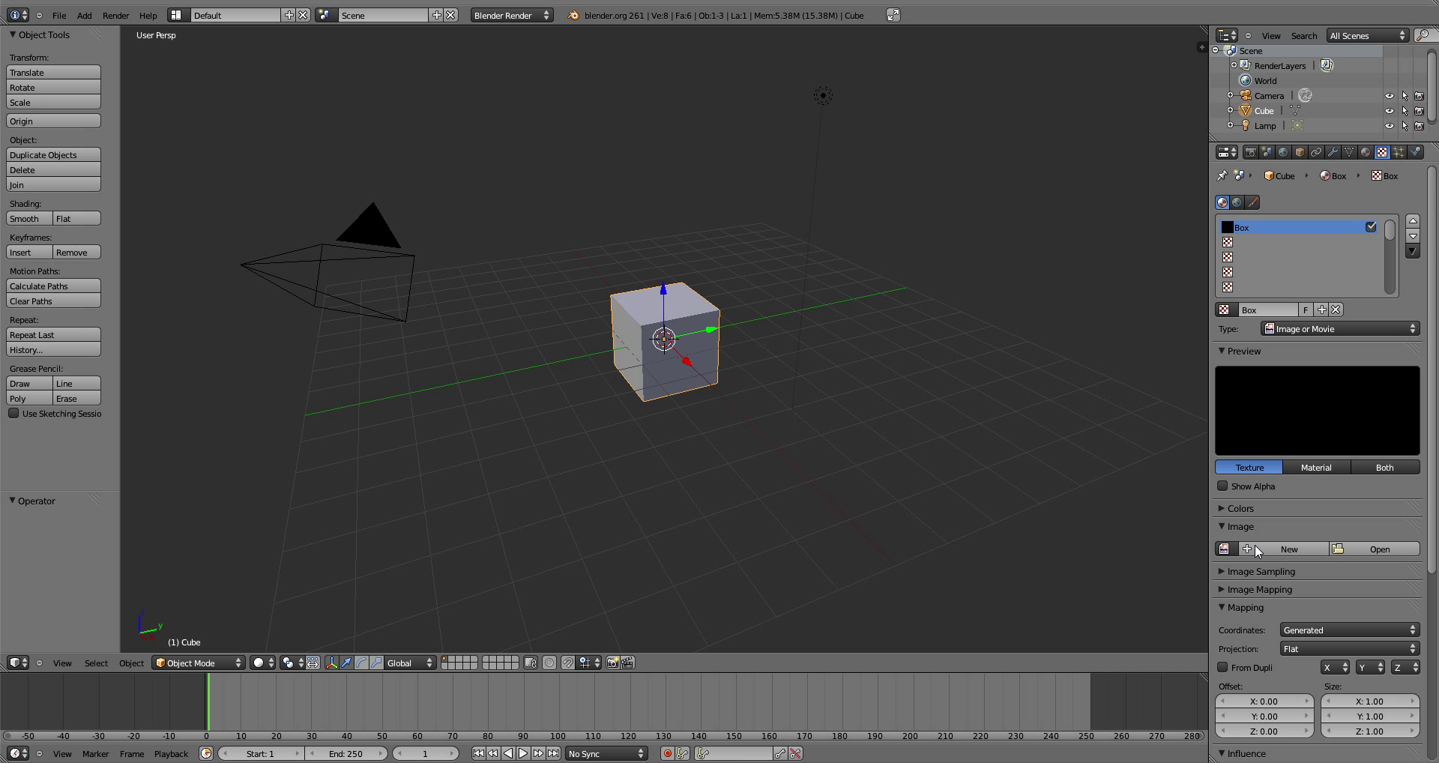
- Load box.jpg from the Desktop folder as the texture image and pack it into the Blender file
left_click(1381, 550)
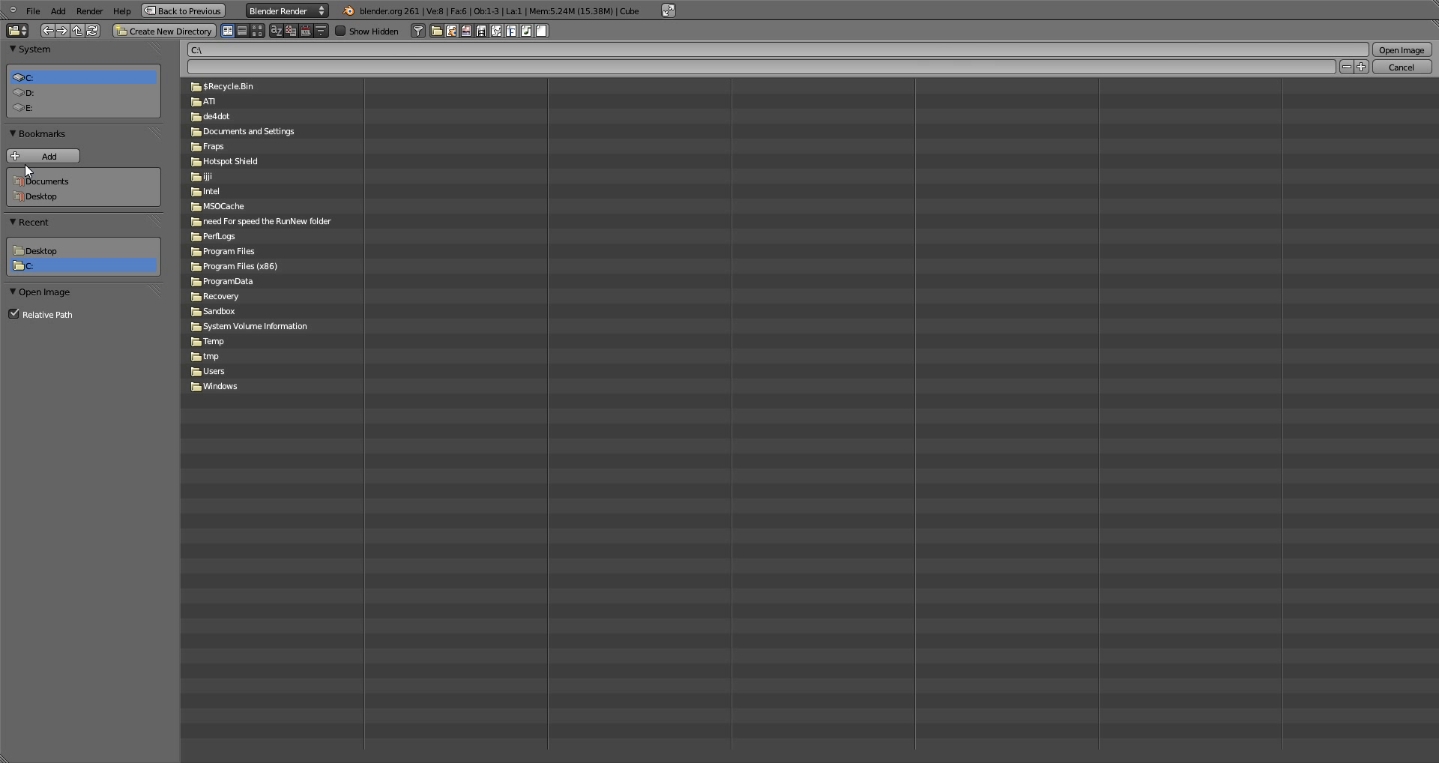
left_click(34, 192)
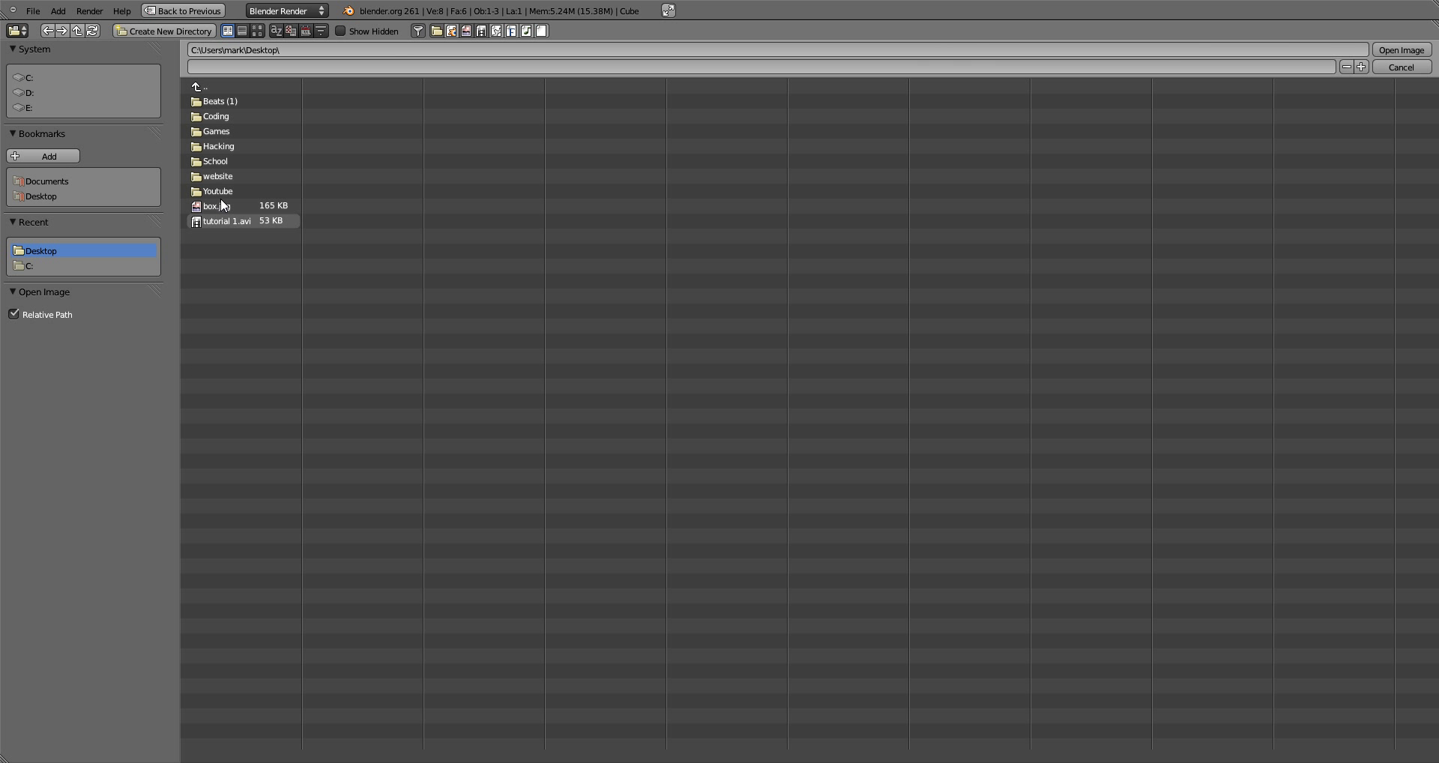
double_click(222, 205)
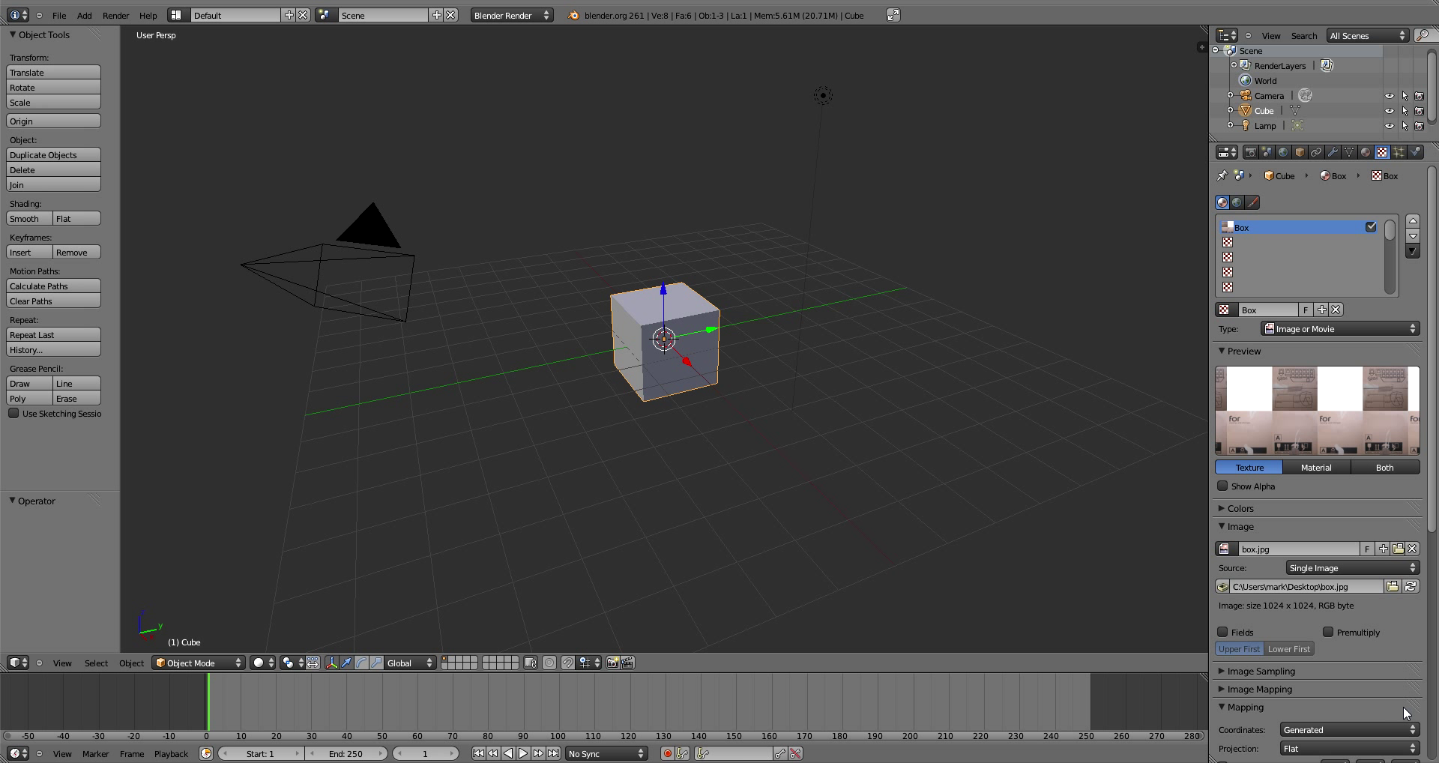
left_click(1223, 586)
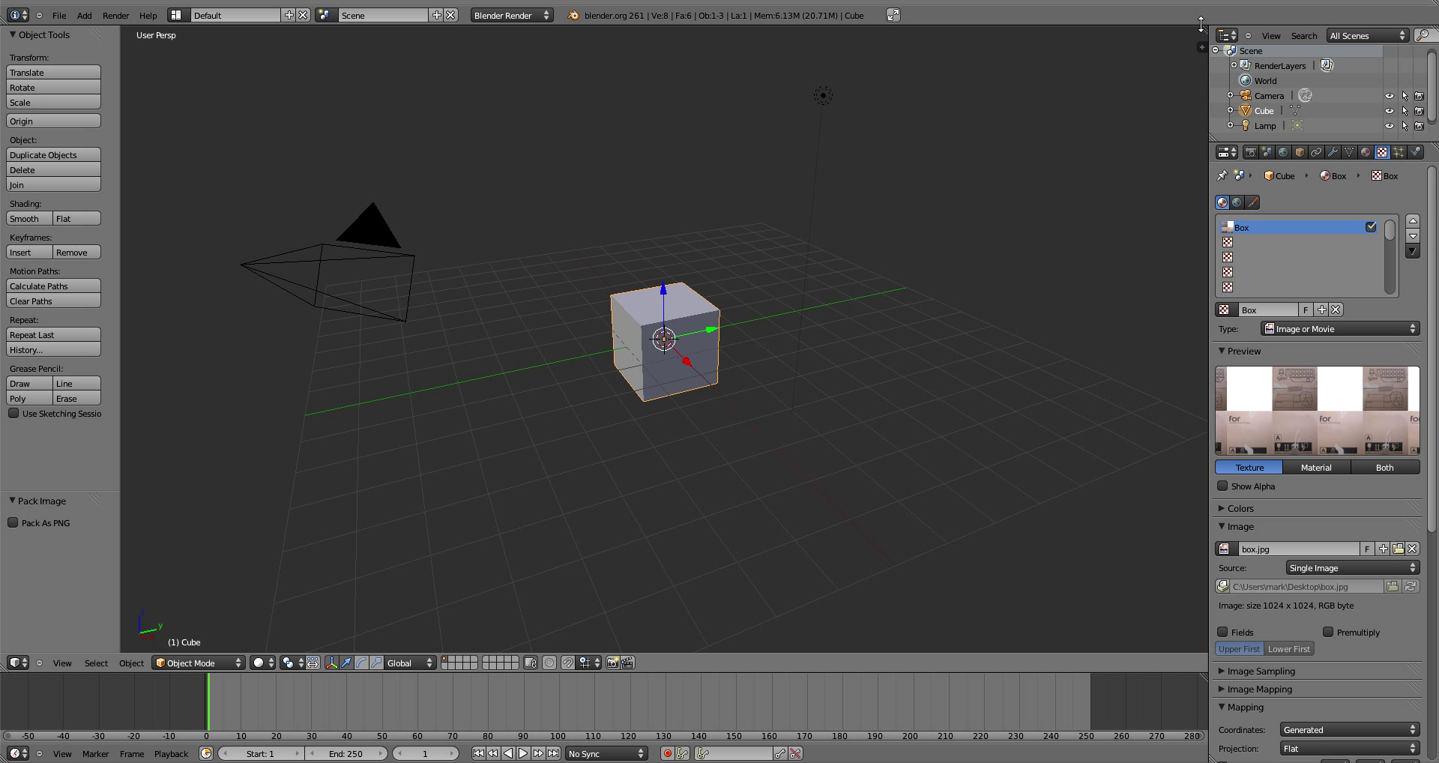
- Split the 3D view into two side-by-side areas and turn the new one into a UV/Image Editor
left_click_drag(1201, 27, 615, 525)
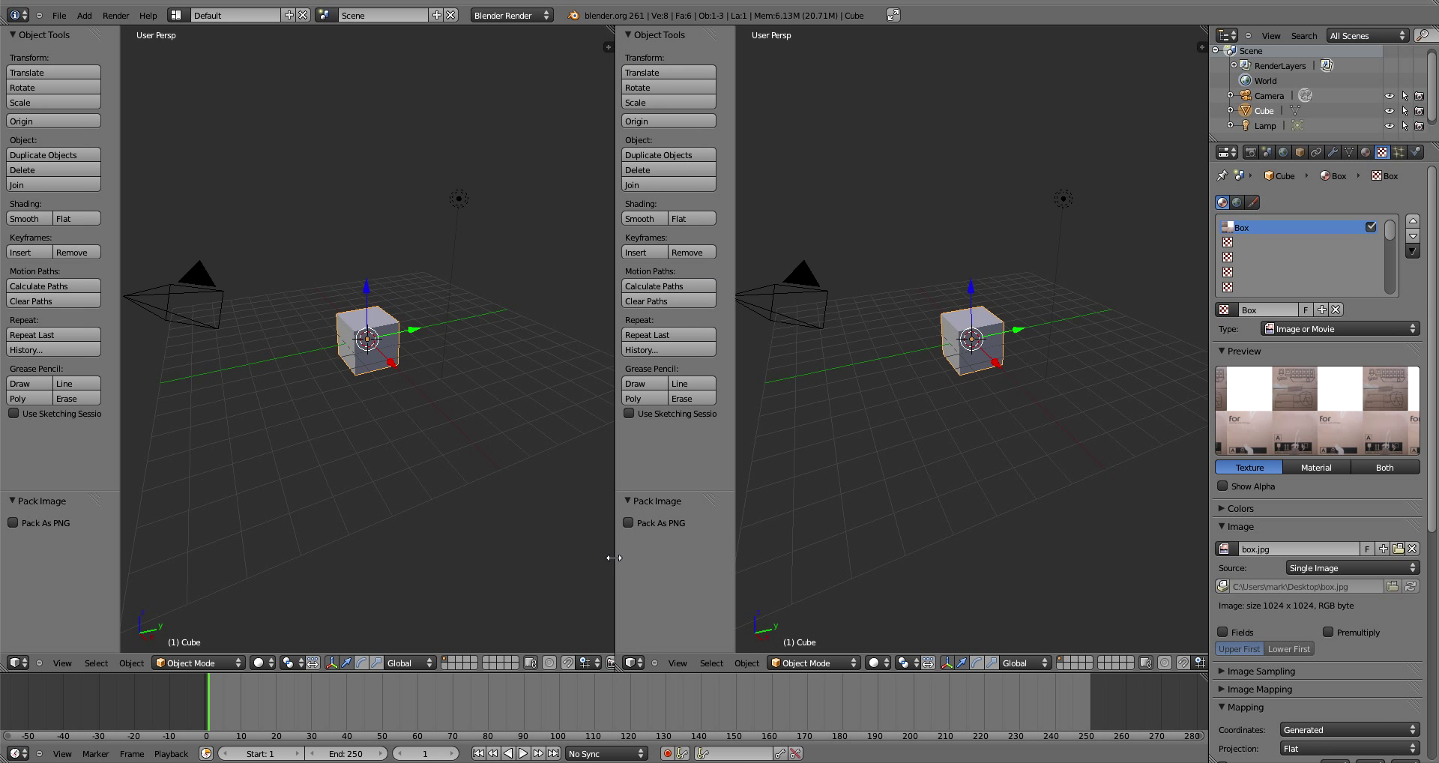
left_click(637, 664)
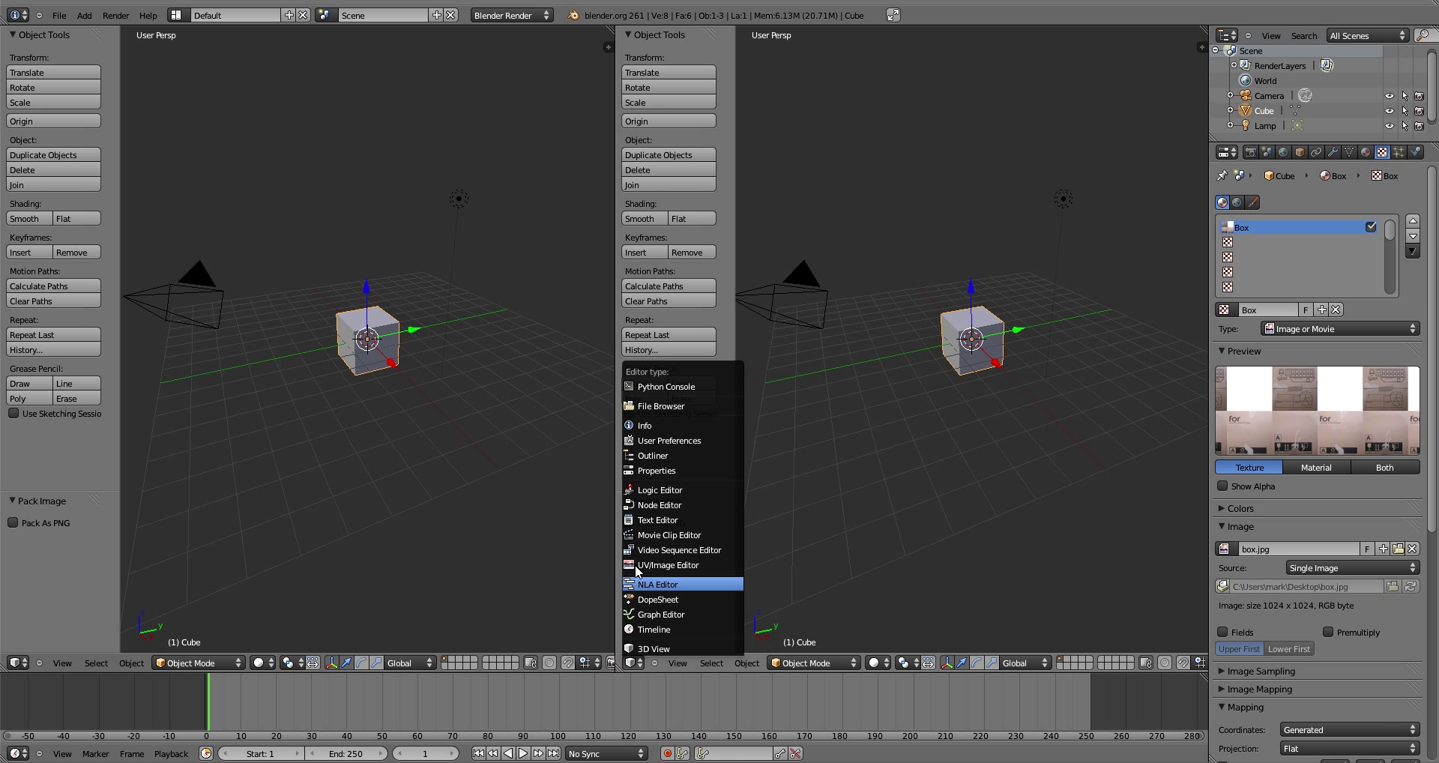
left_click(684, 566)
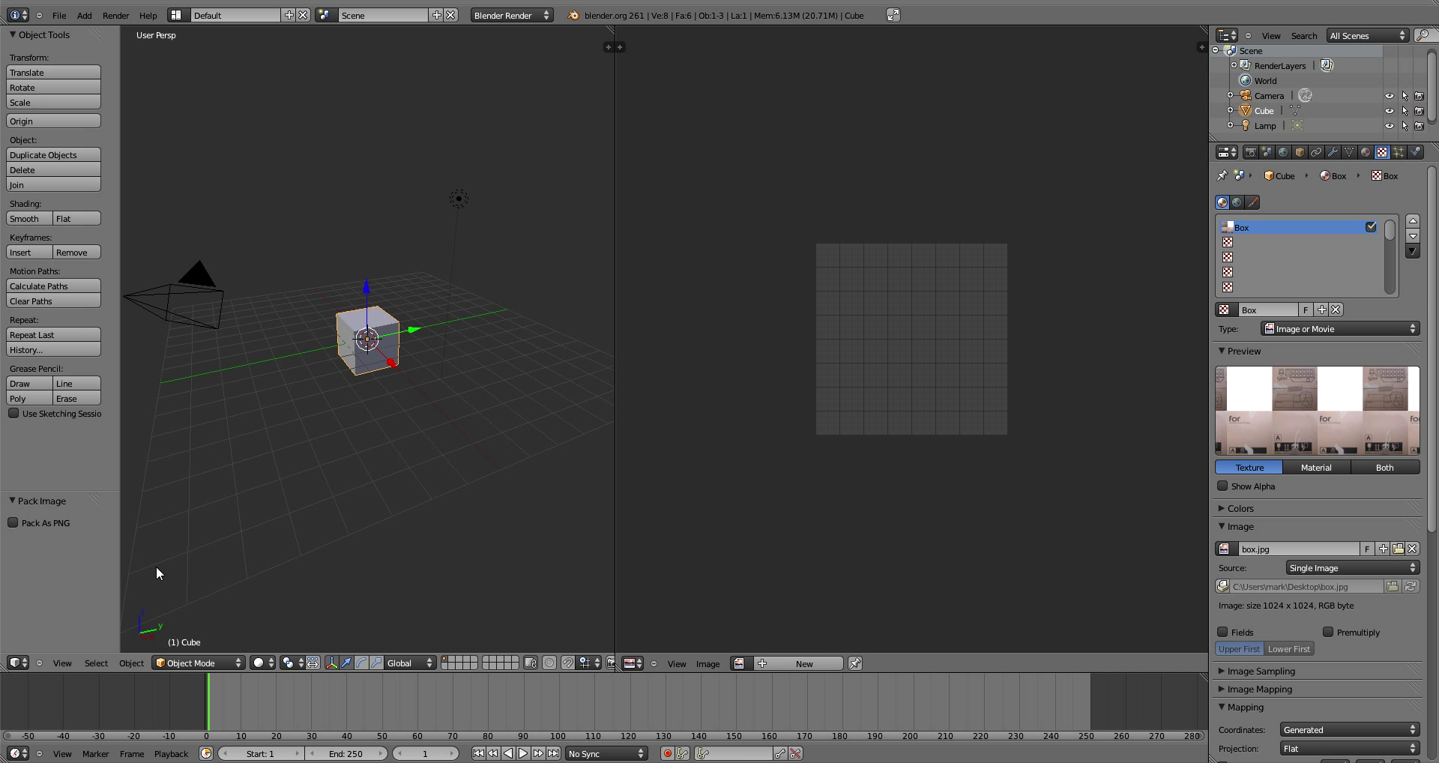
- Unwrap the whole cube in Edit Mode using Smart UV Project with angle limit 66 and island margin 0
key("Tab")
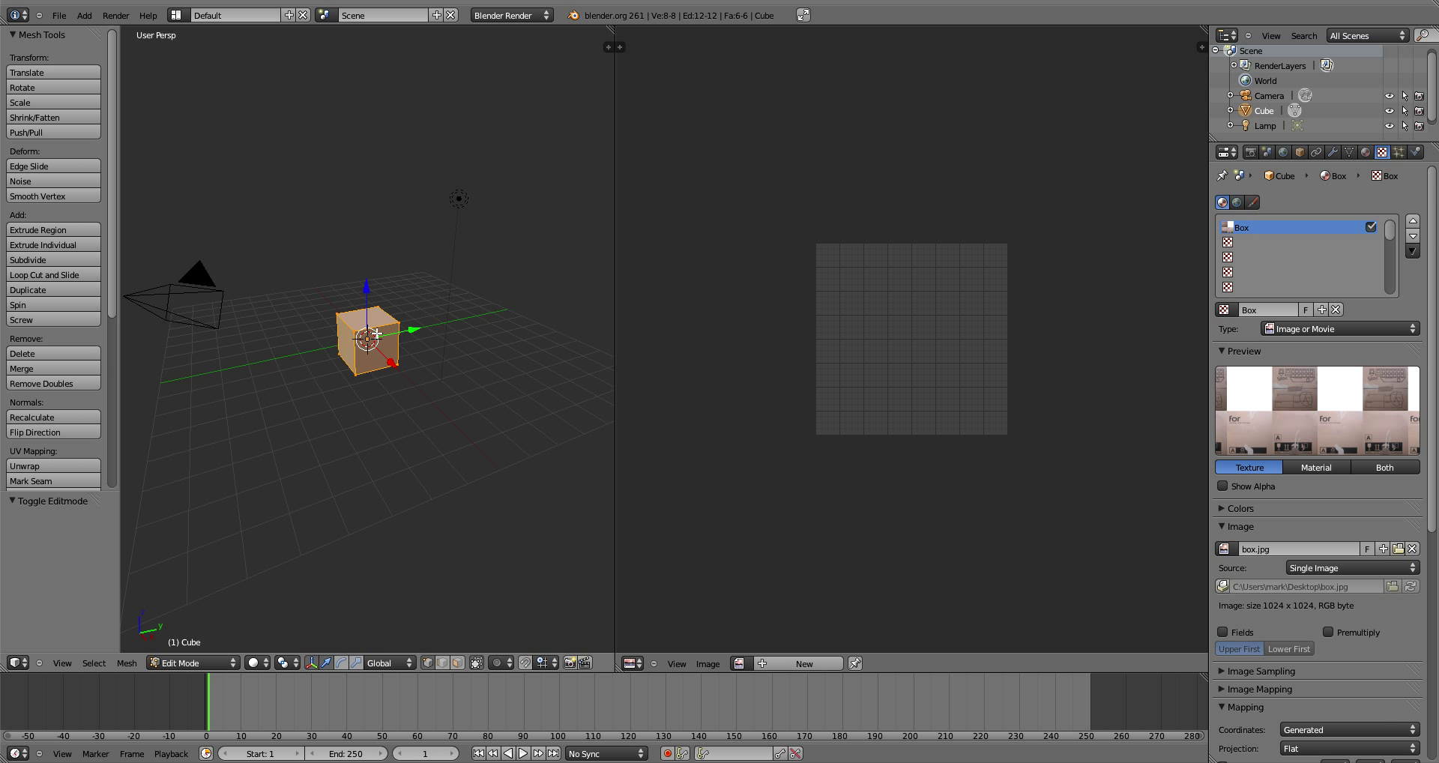
left_click(126, 664)
mouse_move(225, 550)
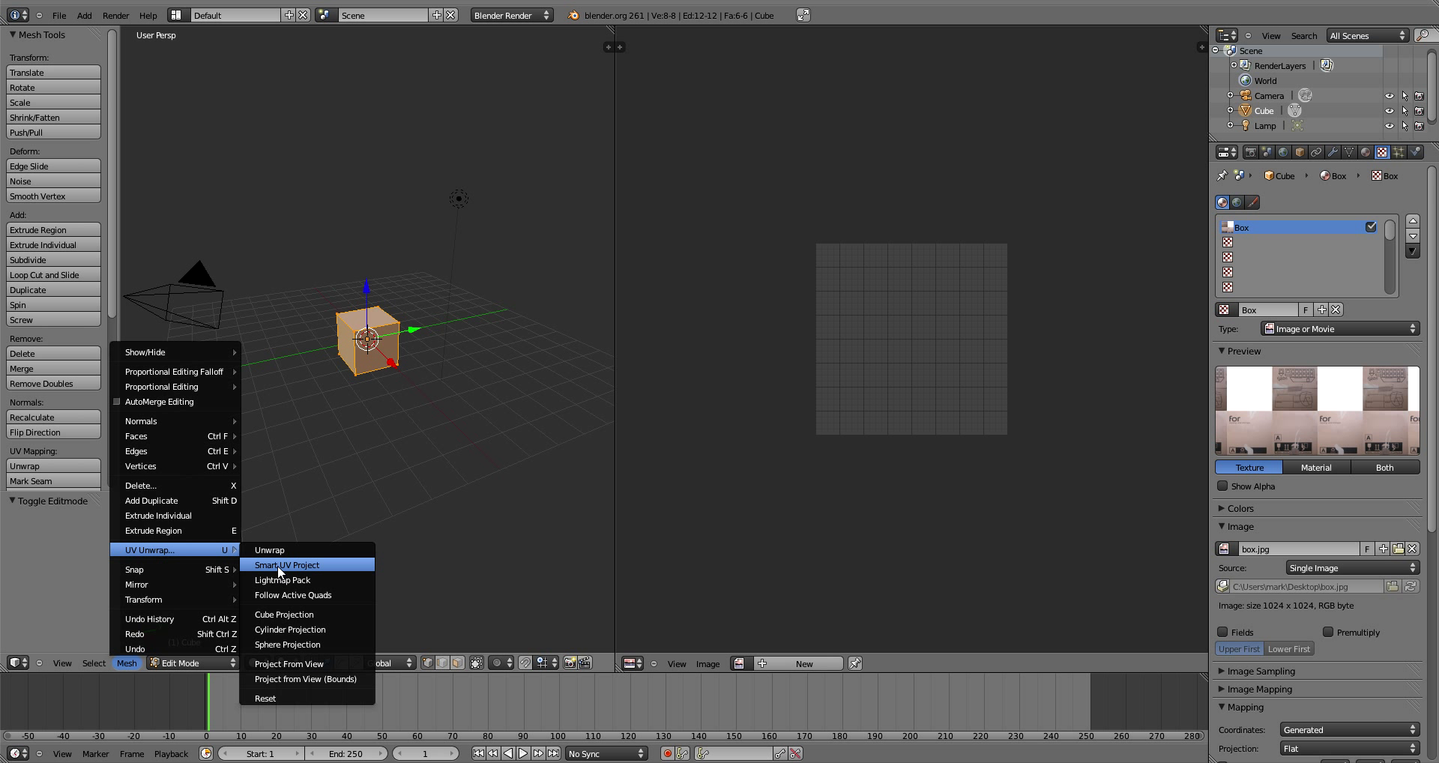
left_click(279, 566)
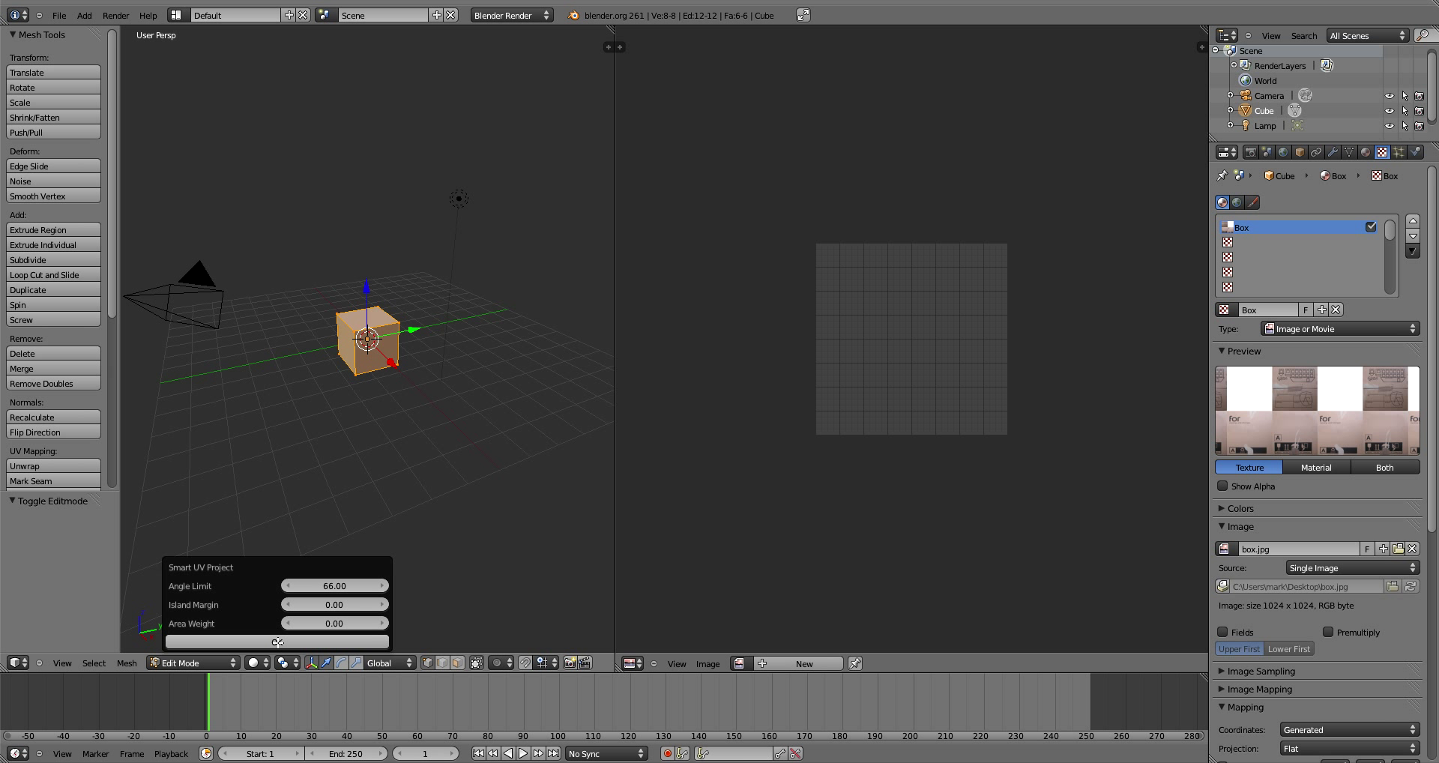
left_click(277, 642)
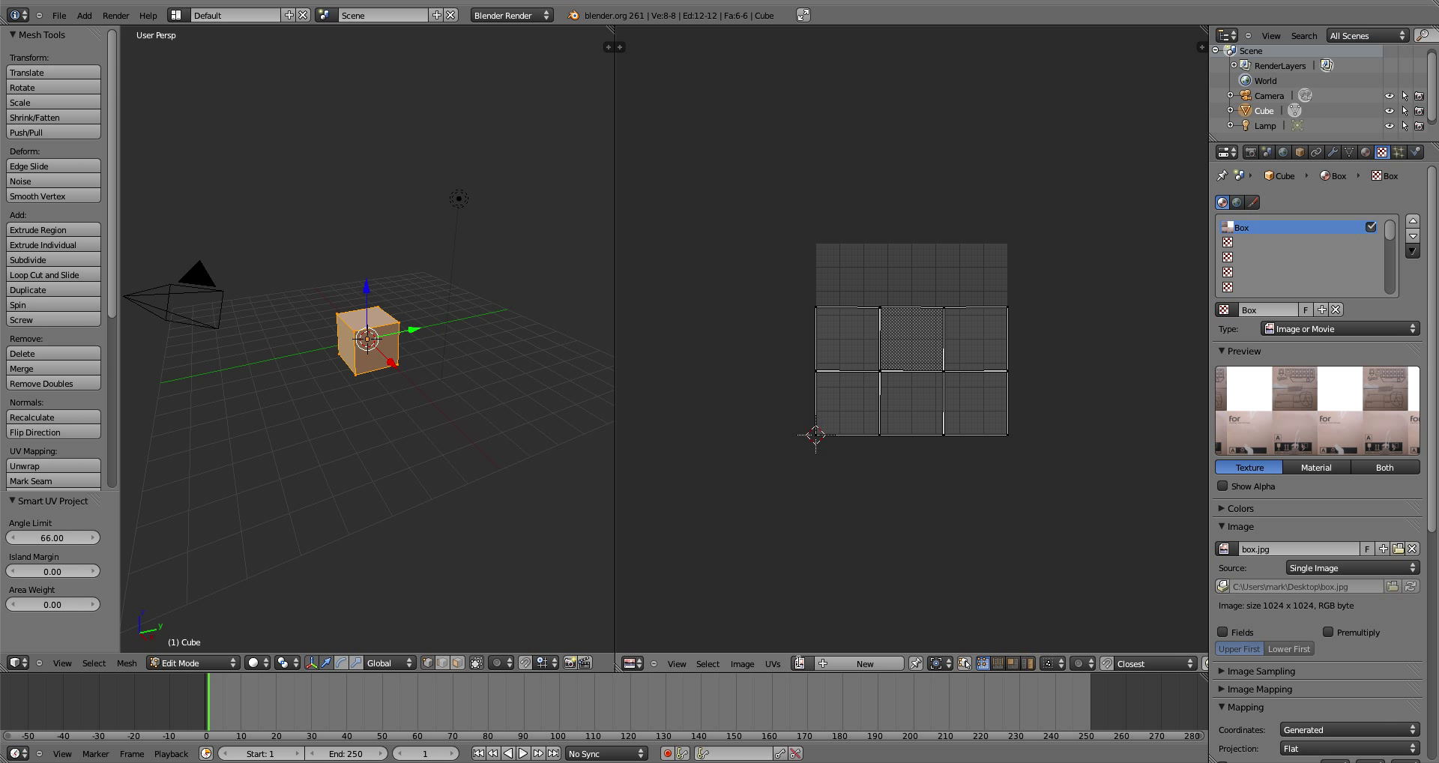
- Assign box.jpg as the image behind the cube's UV layout and render the scene to check it
left_click(800, 662)
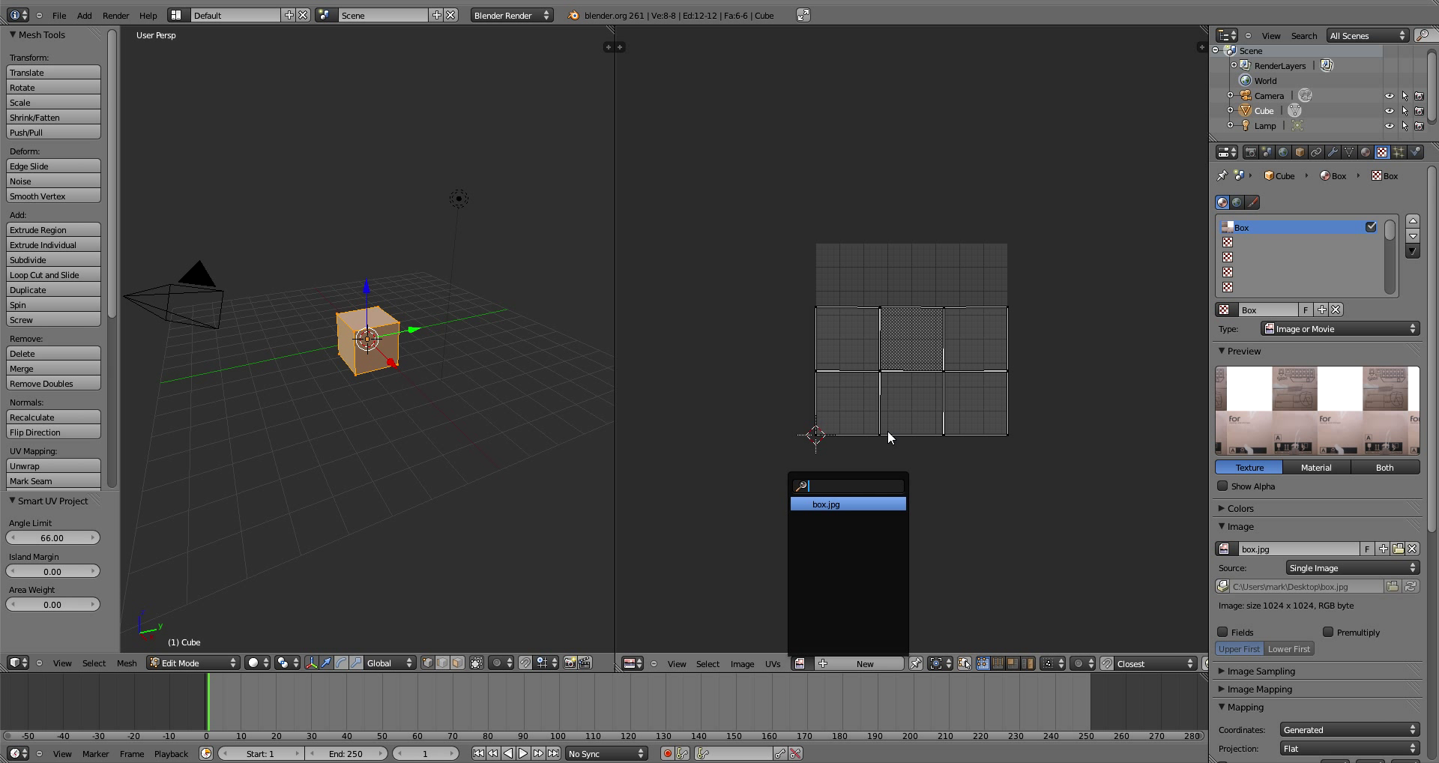
left_click(825, 504)
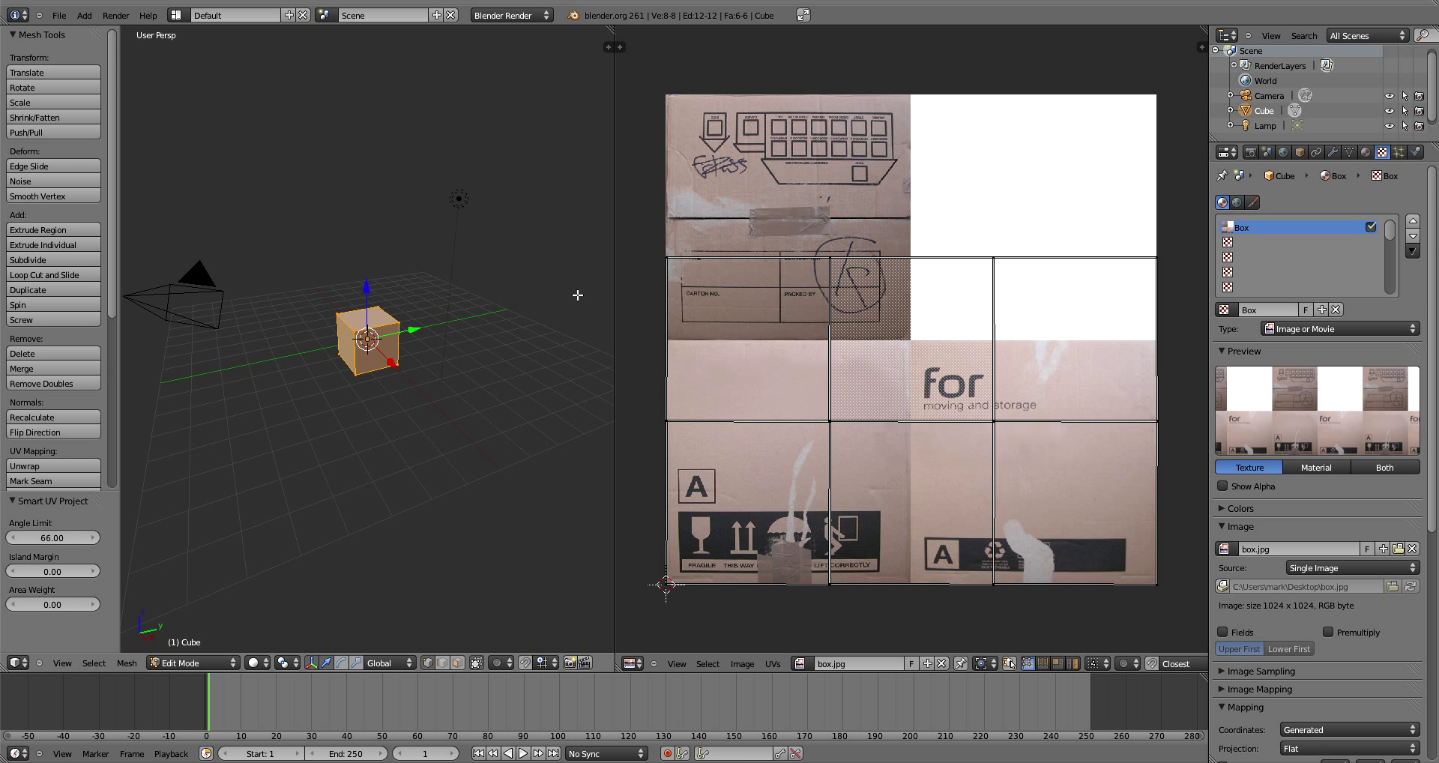
key("F12")
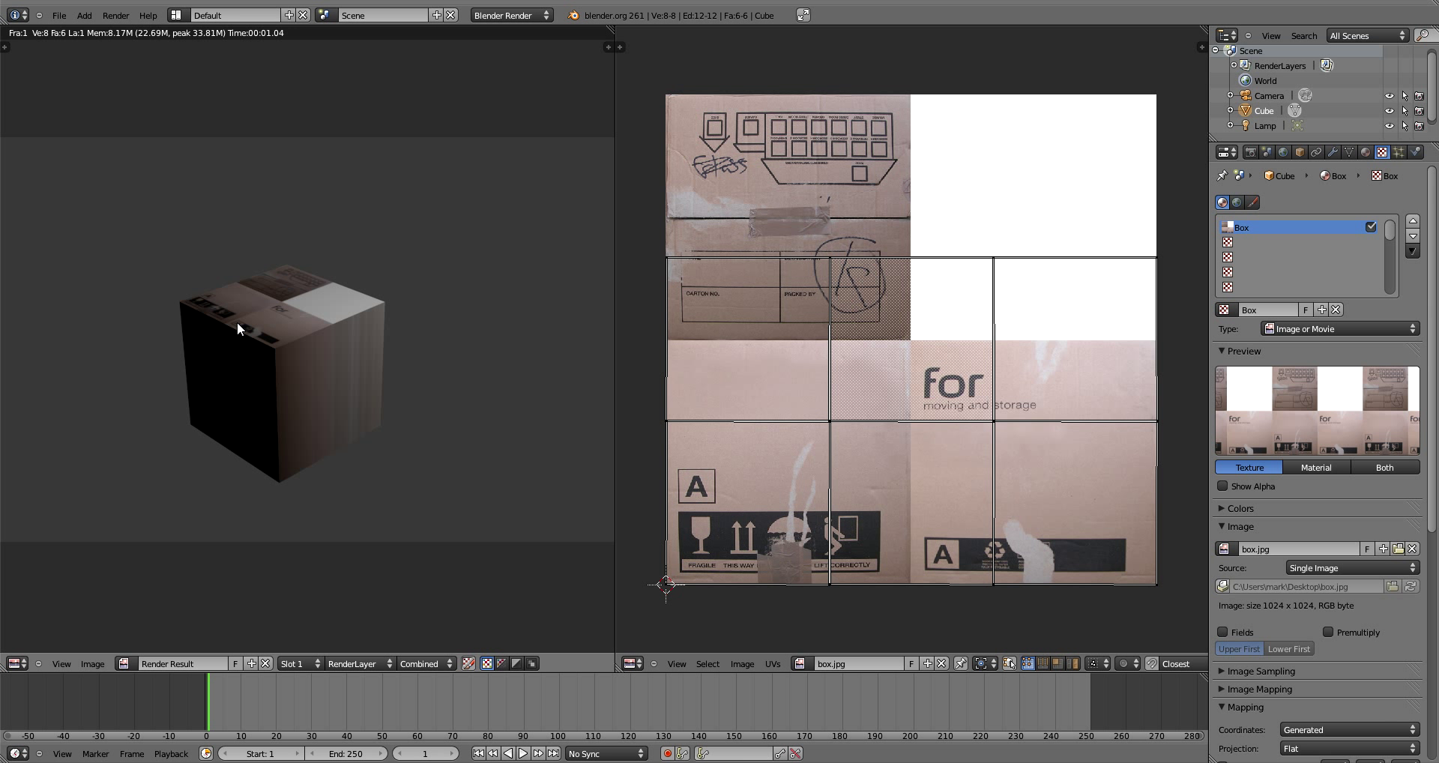
key("Escape")
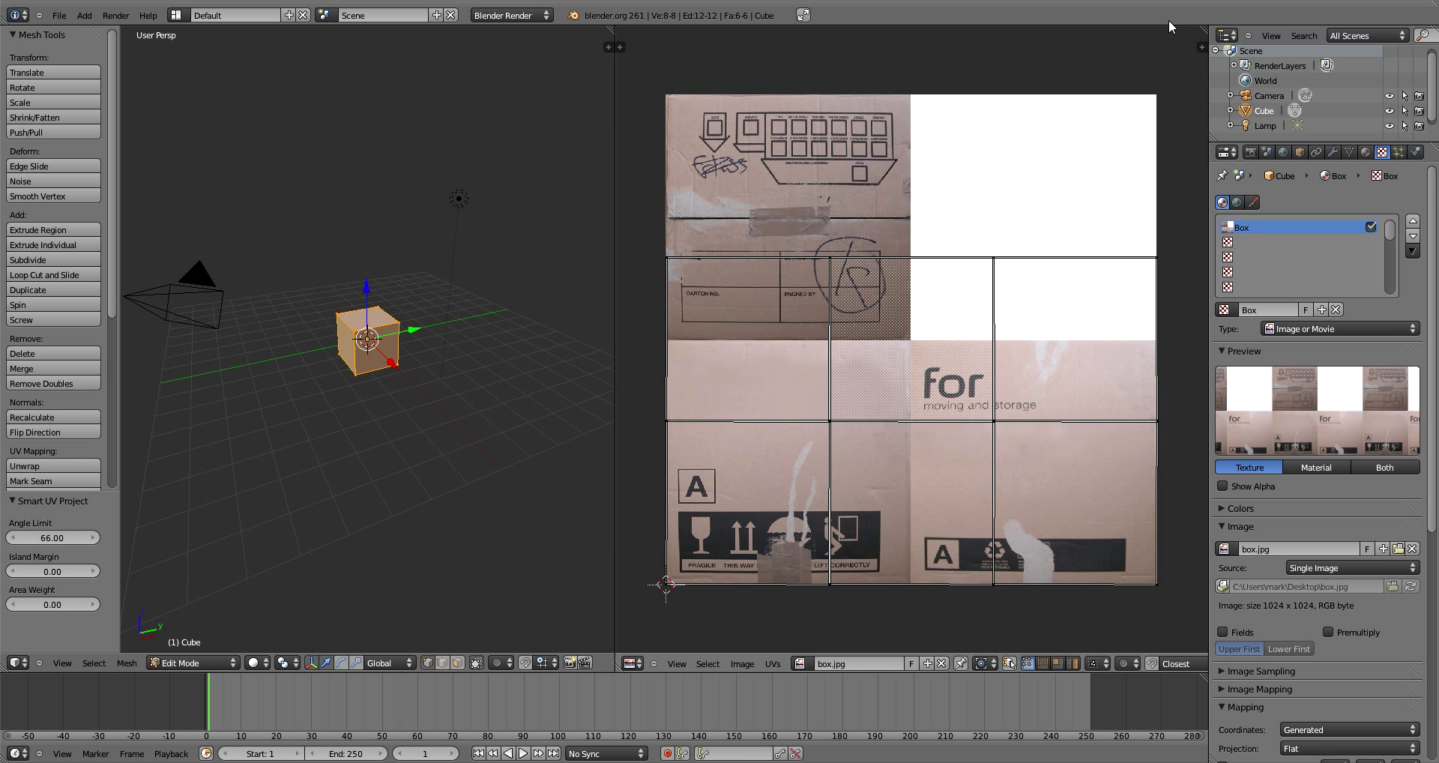
- Enable Ambient Occlusion for the world and render the cube again
left_click(1283, 151)
left_click(1233, 443)
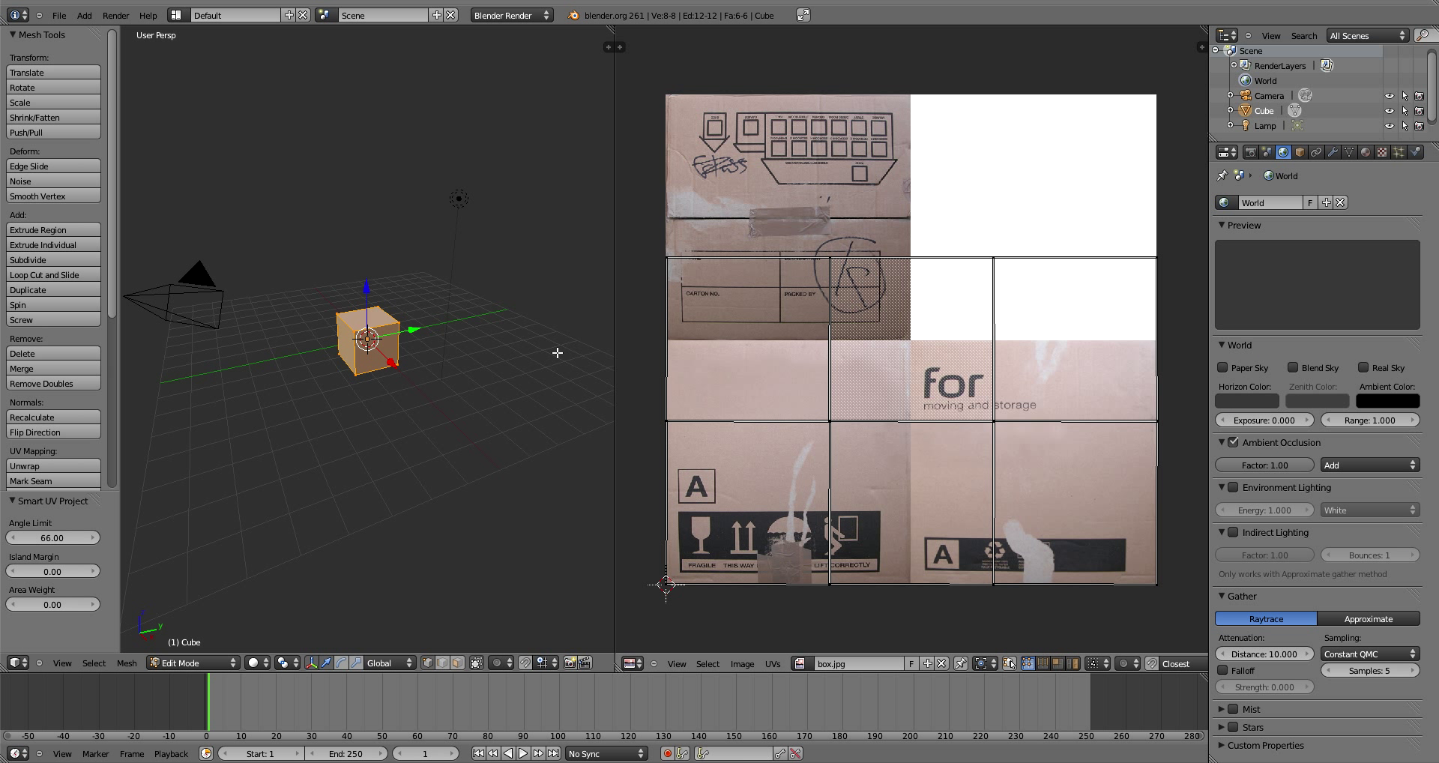
key("F12")
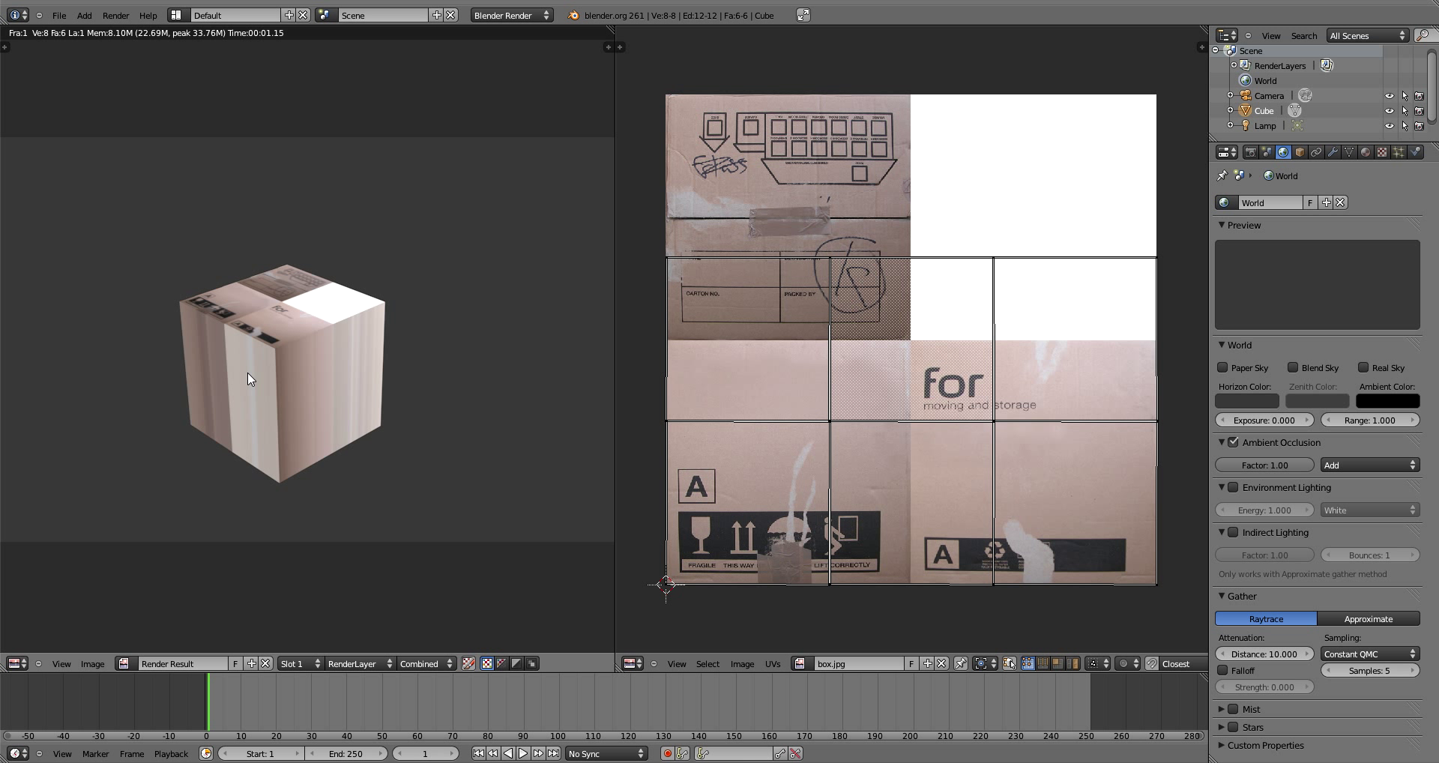
key("Escape")
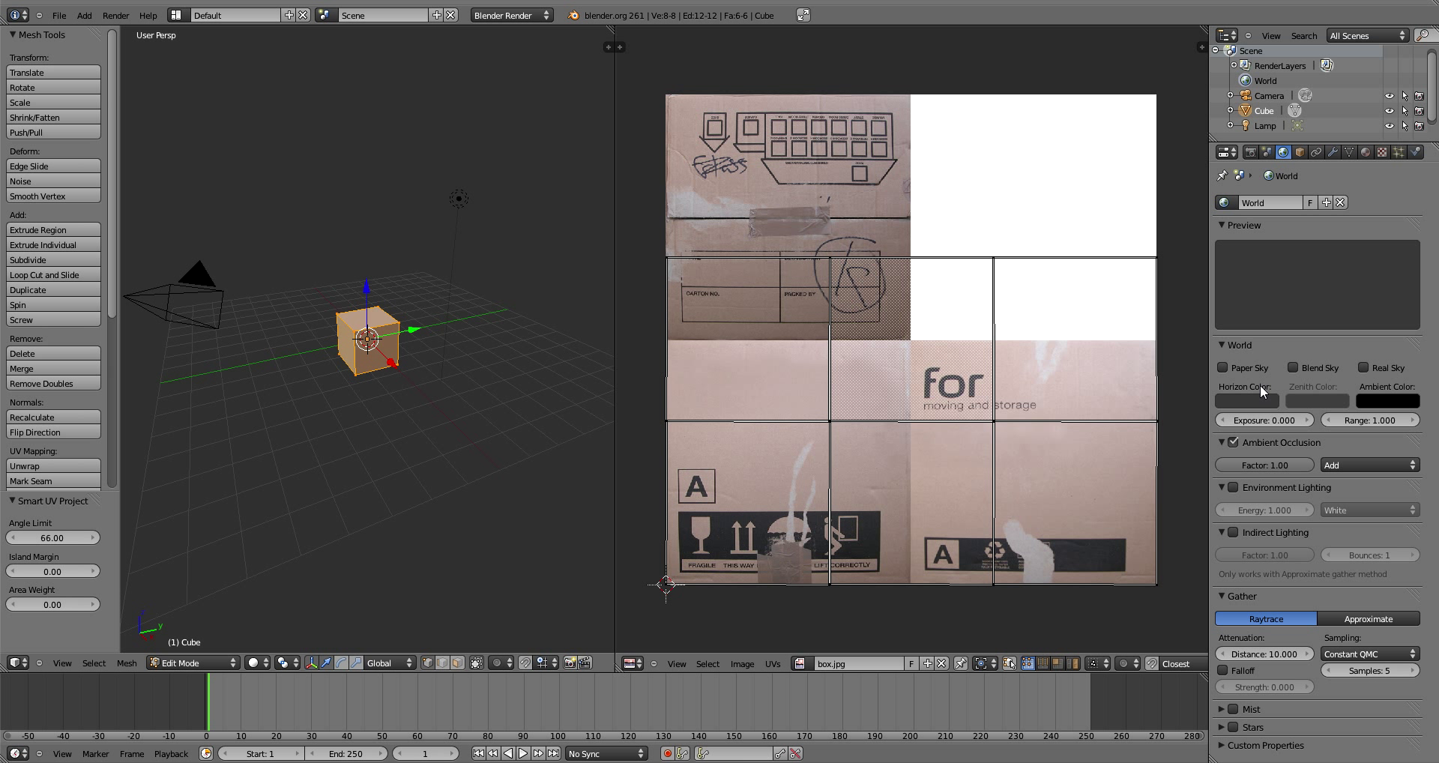
- Set the Box texture's mapping coordinates to UV, preview it on the material, and render the cube
left_click(1367, 152)
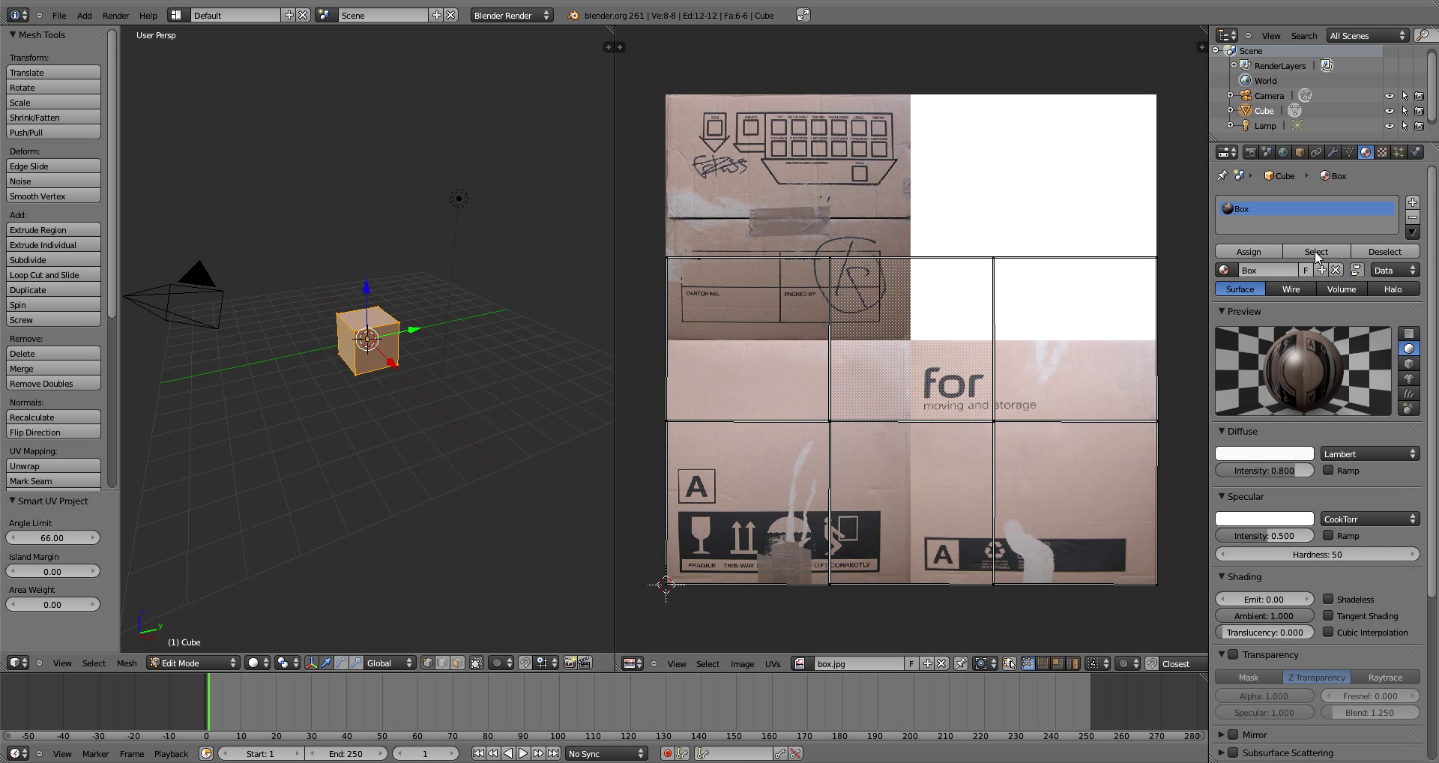
left_click(1381, 153)
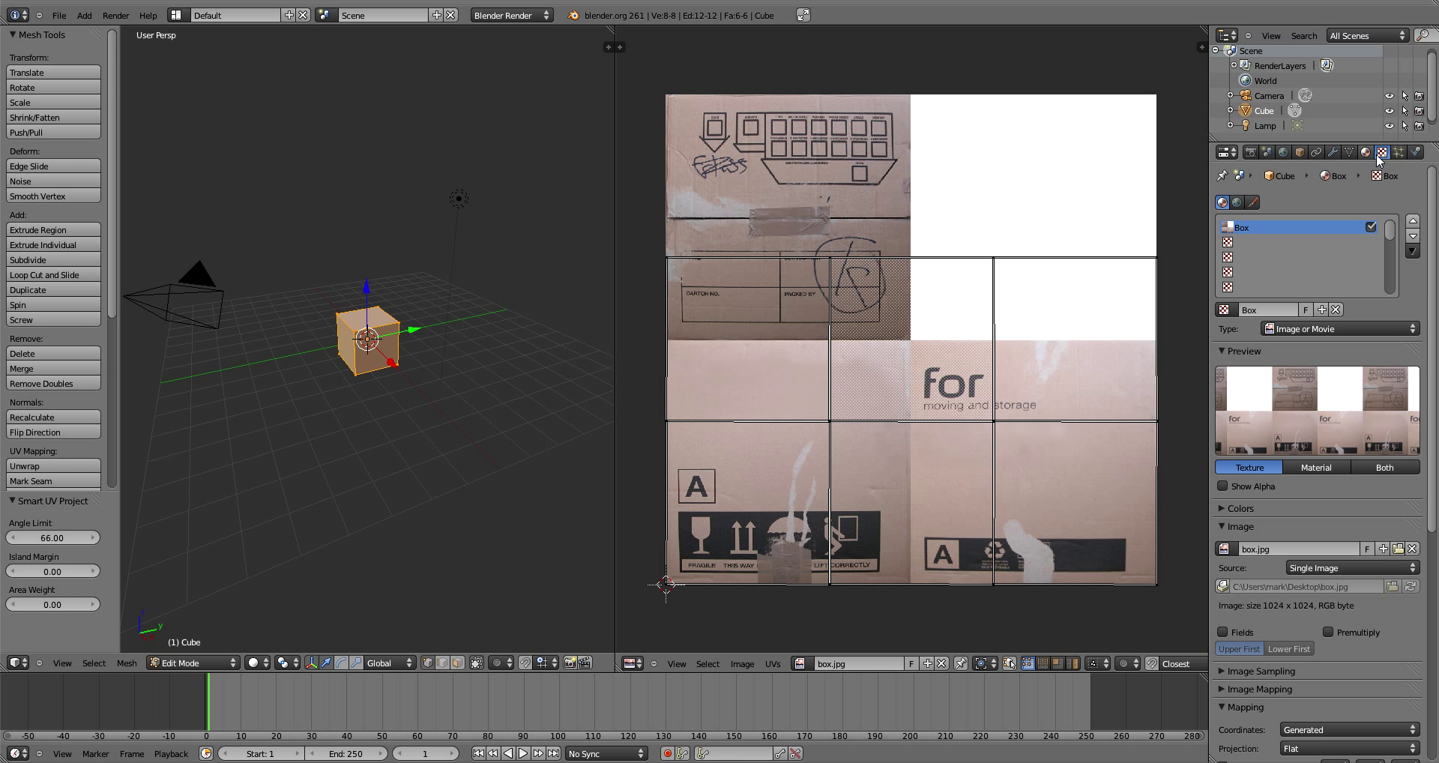
left_click(1309, 467)
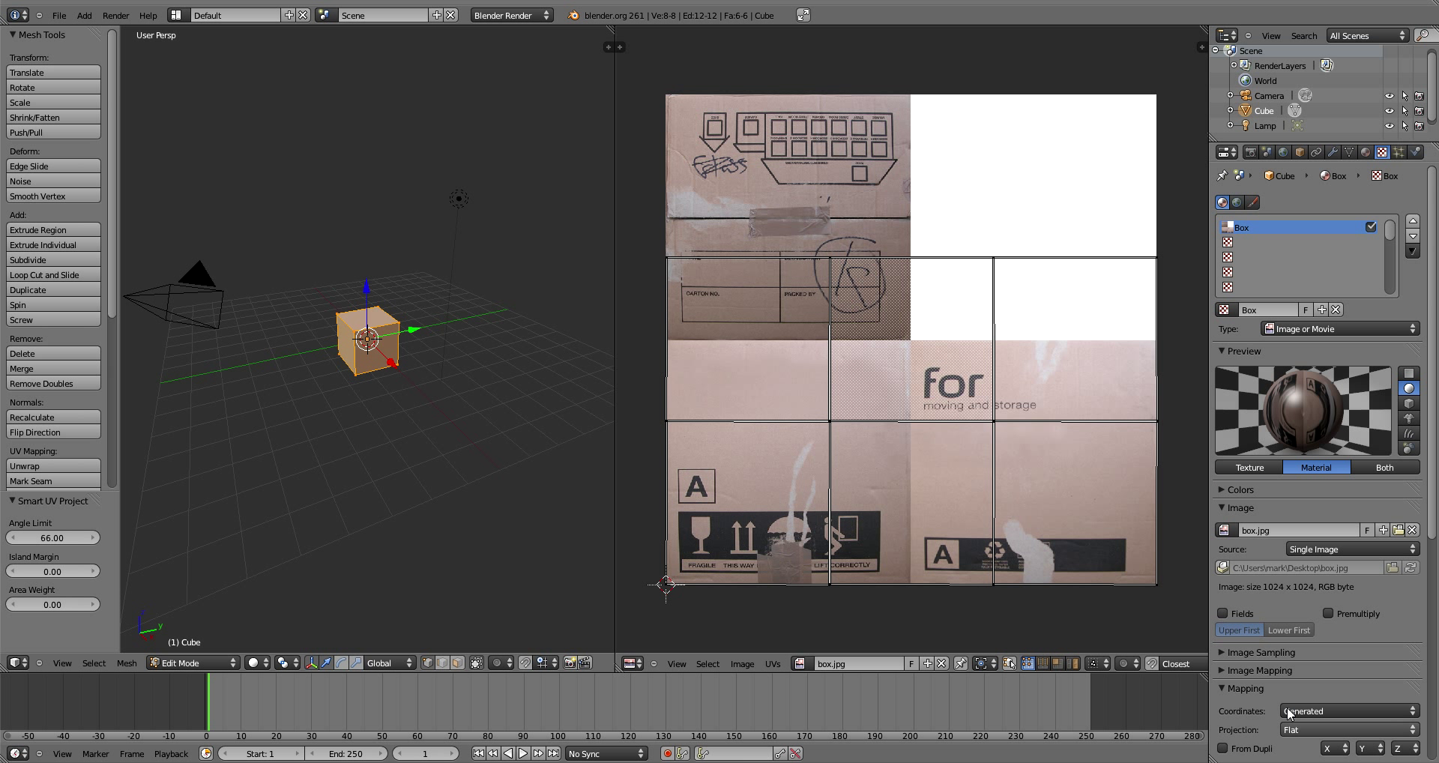
left_click(1356, 712)
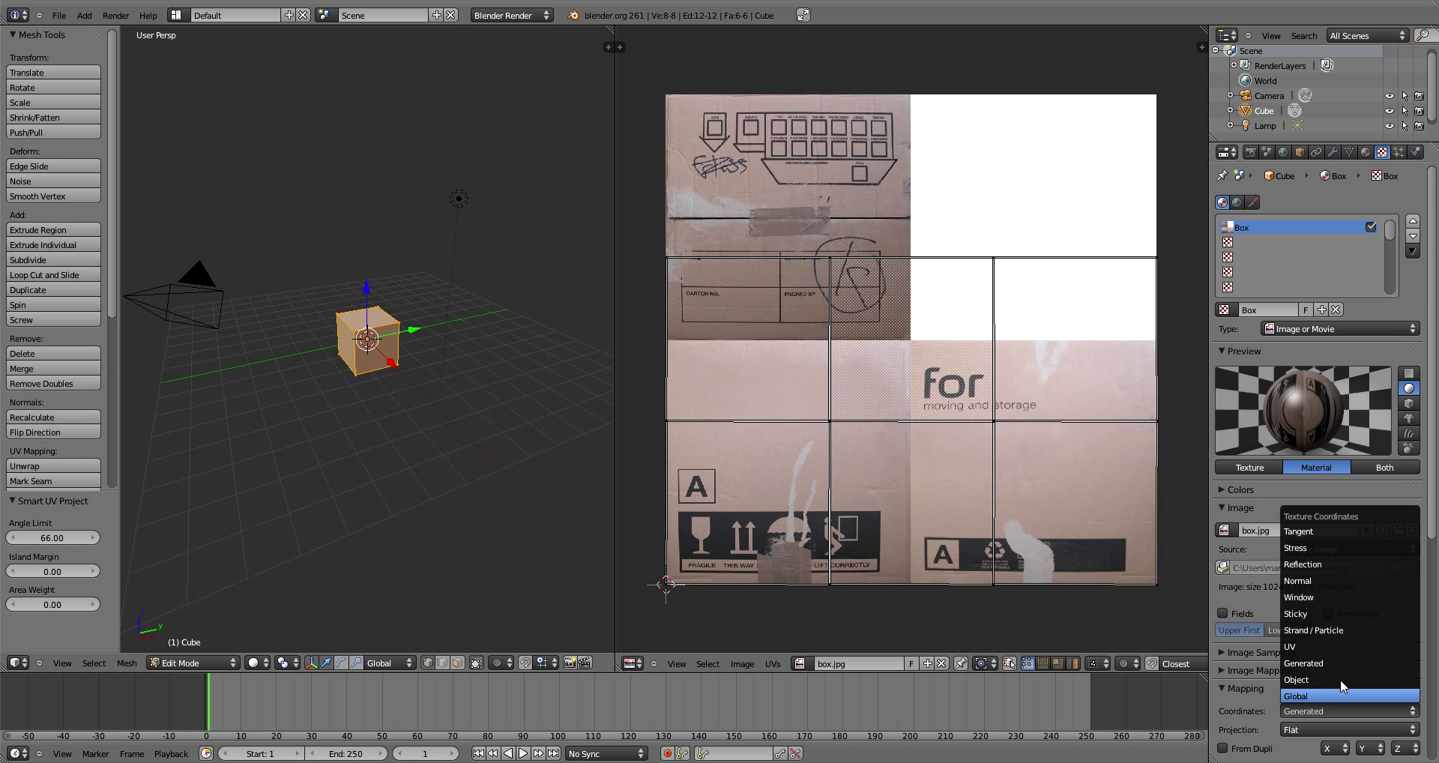
left_click(1306, 650)
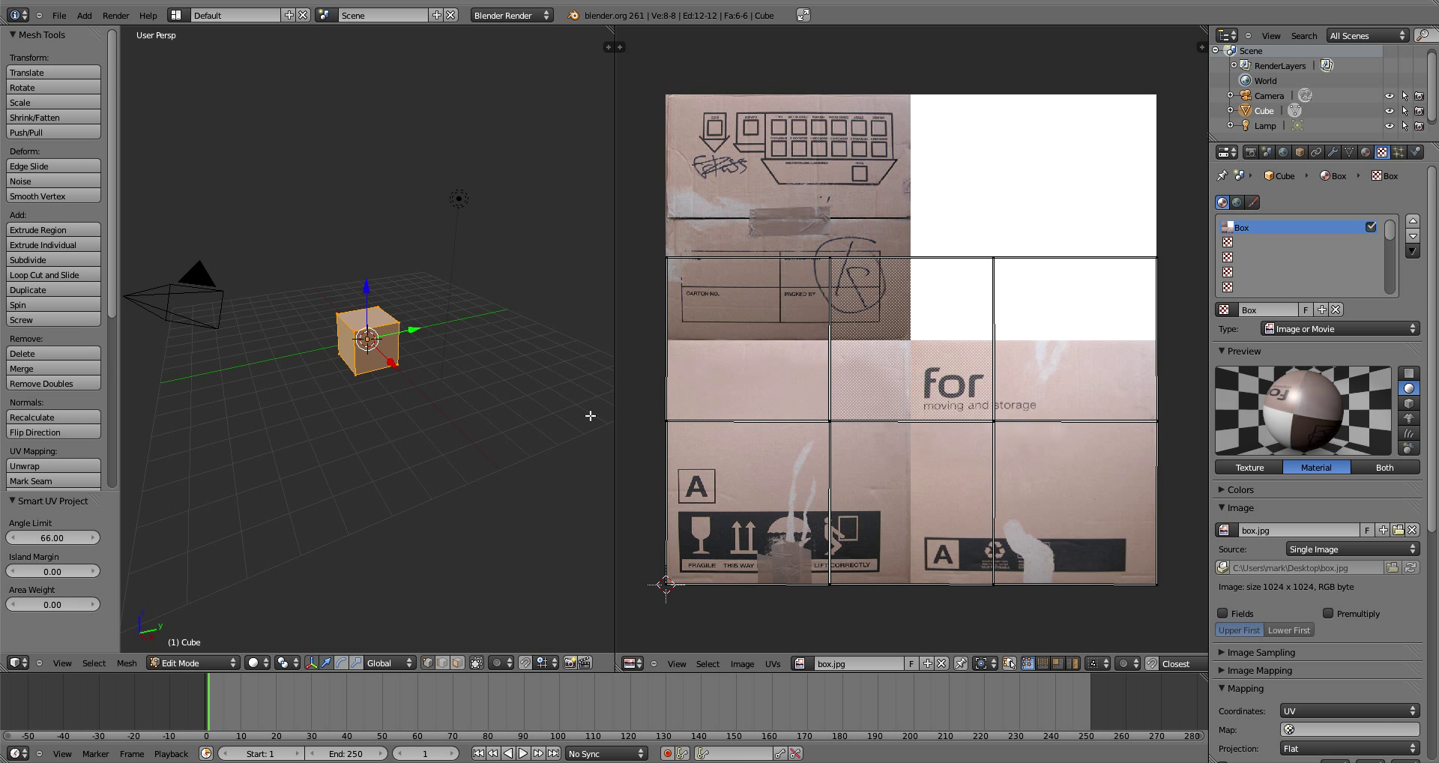
key("F12")
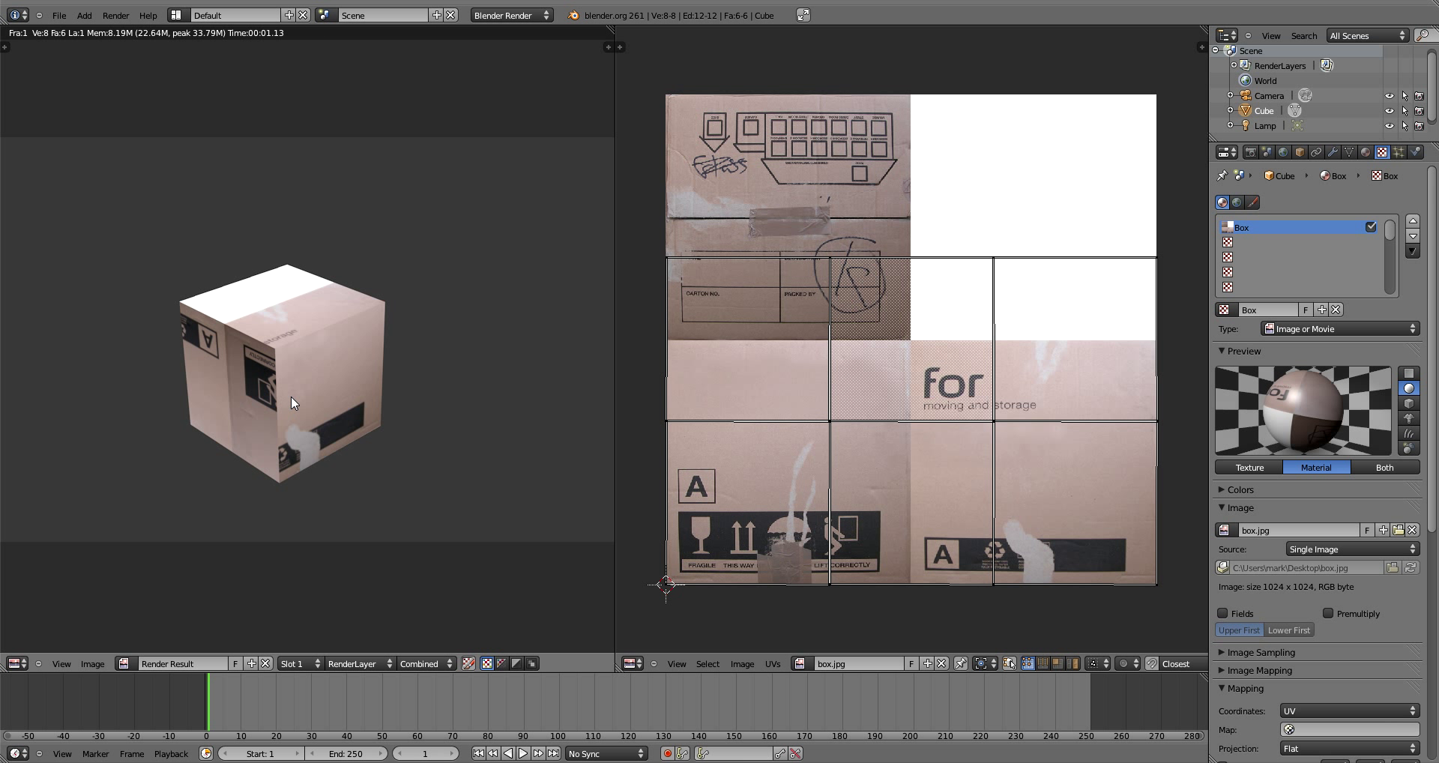
key("Escape")
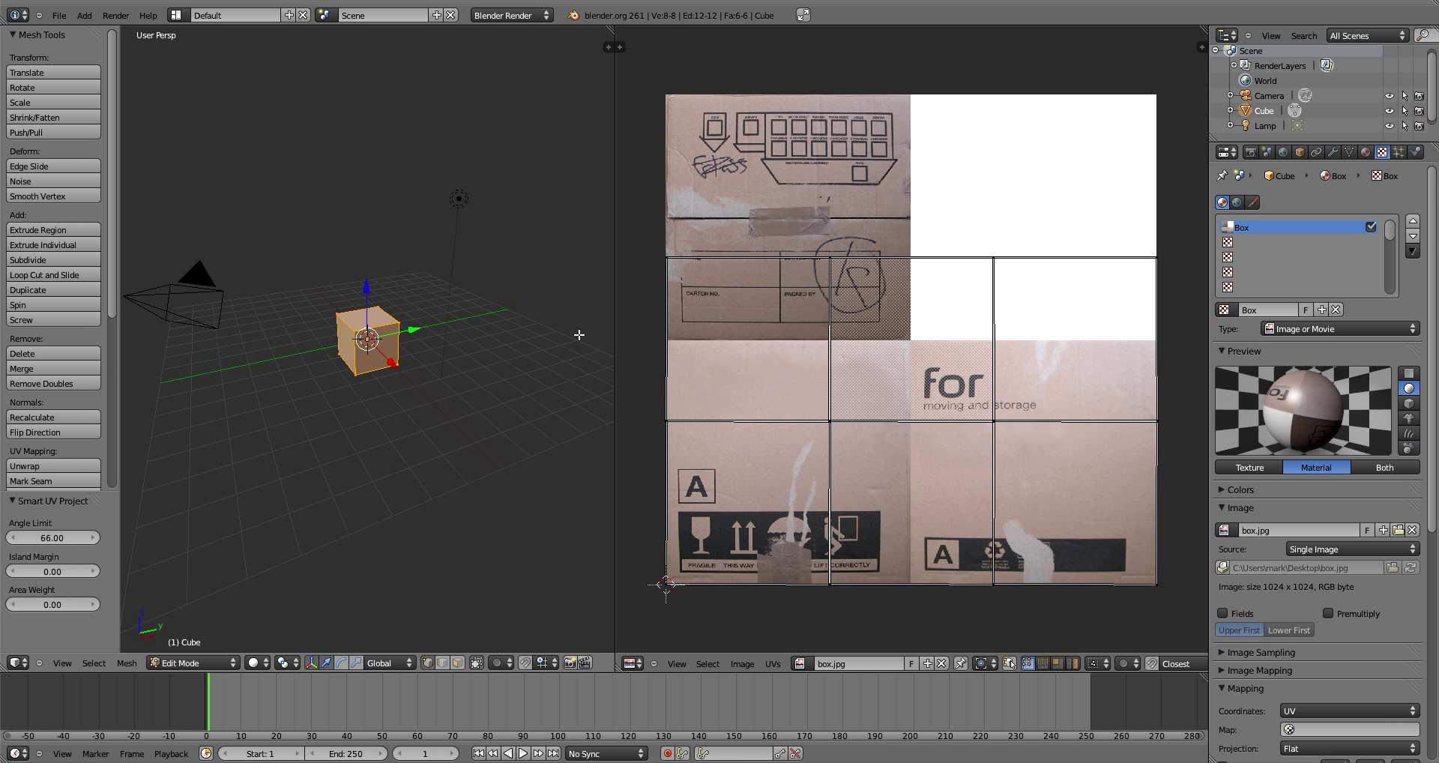
- Switch mesh and UV selection to face mode and try to move the upper-left UV face
left_click(458, 662)
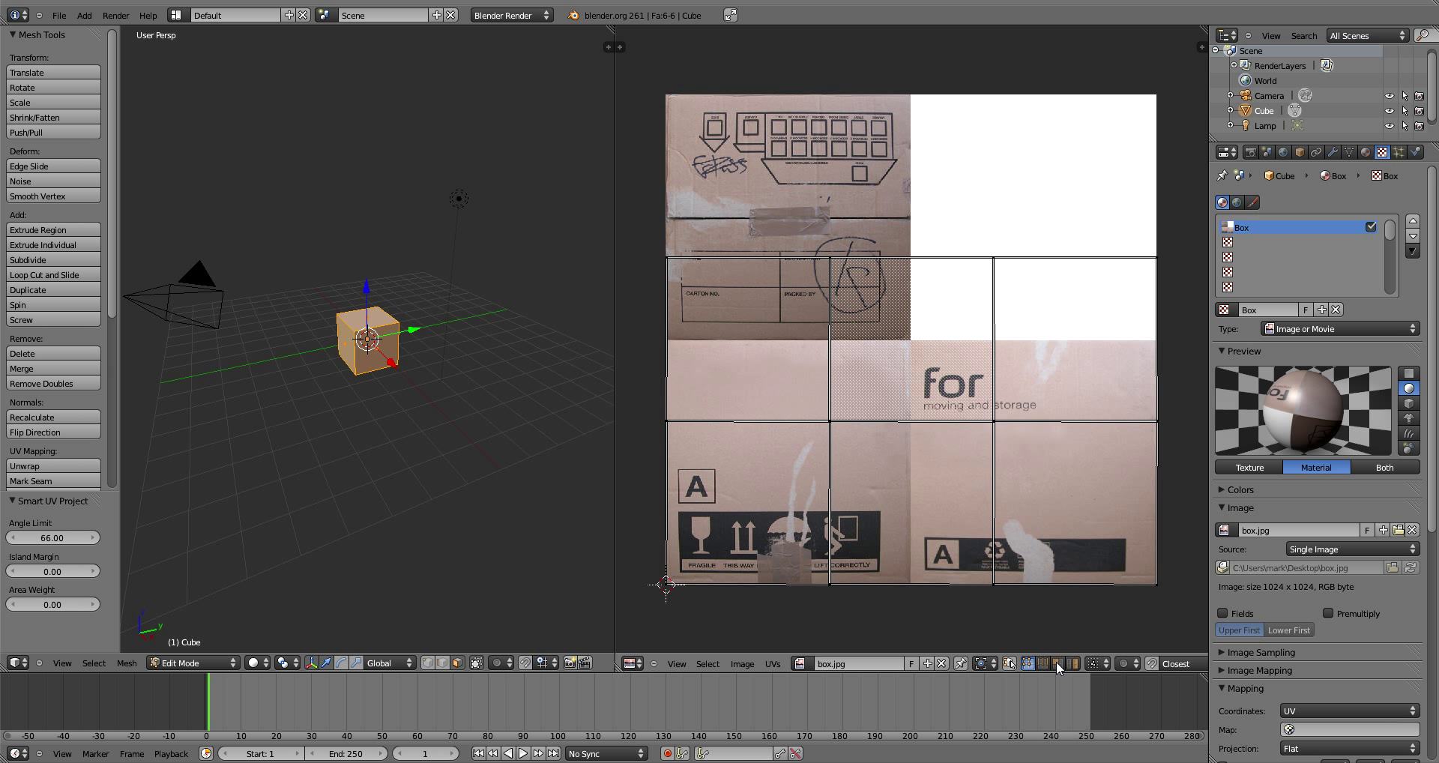
right_click(735, 311)
key("g")
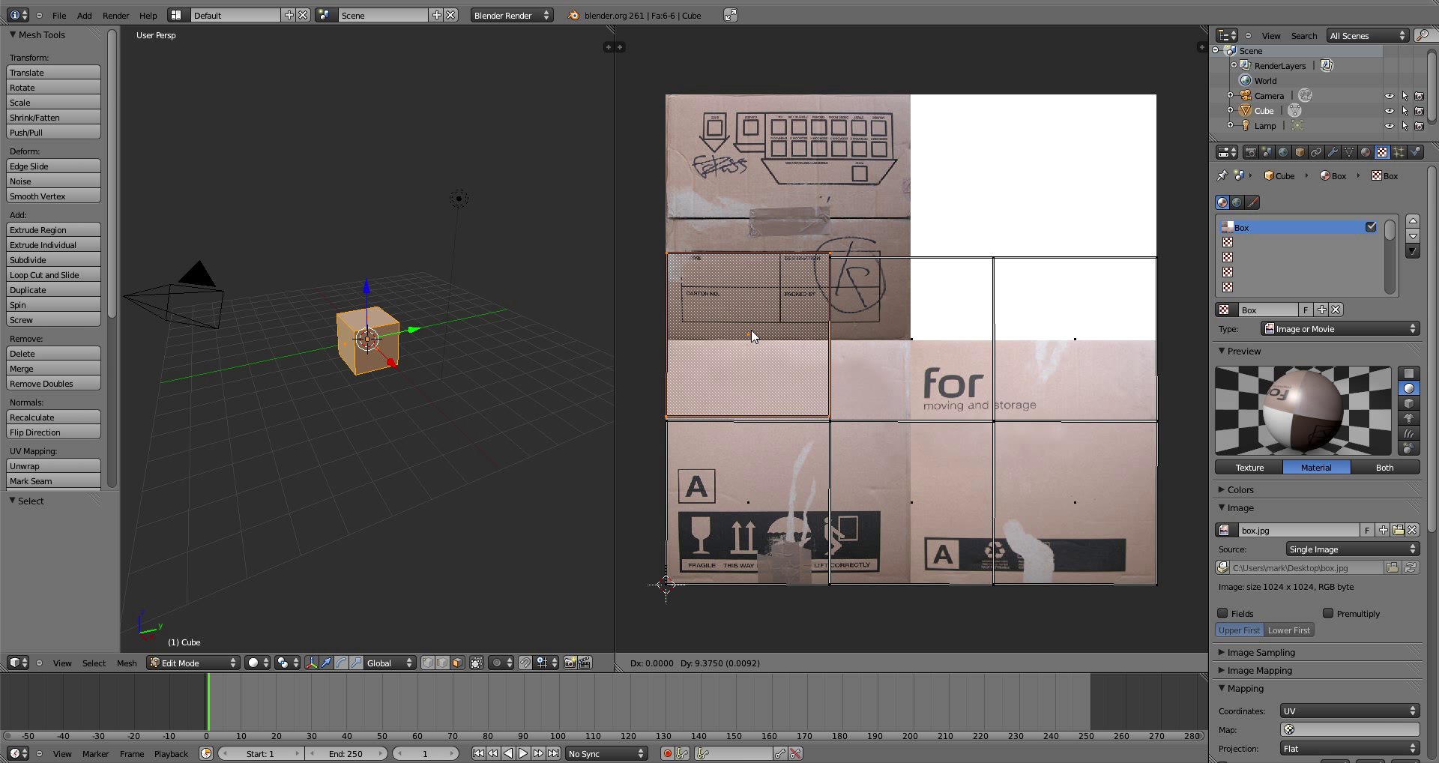
left_click(753, 336)
- Render the cube to check how the texture currently sits on its faces
key("g")
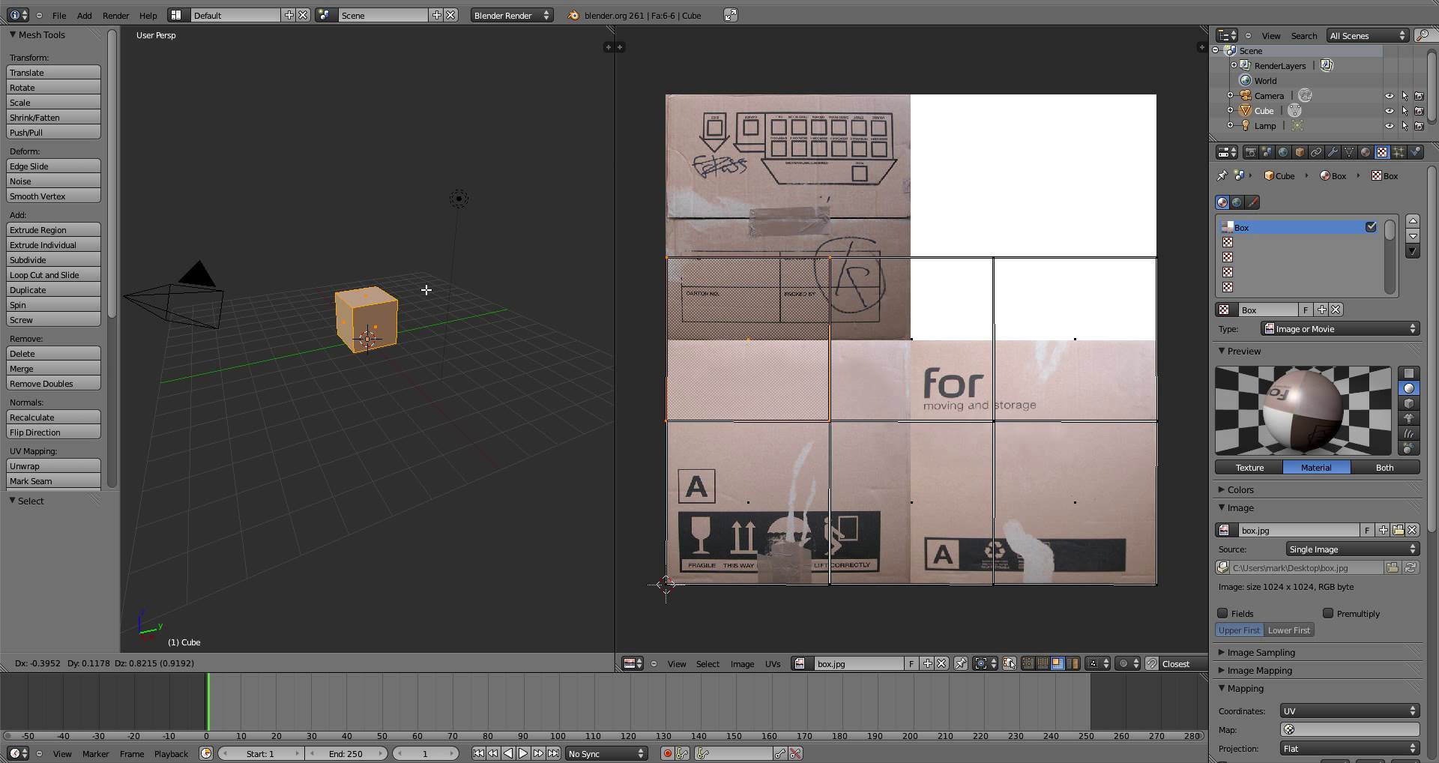
left_click(426, 290)
key("F12")
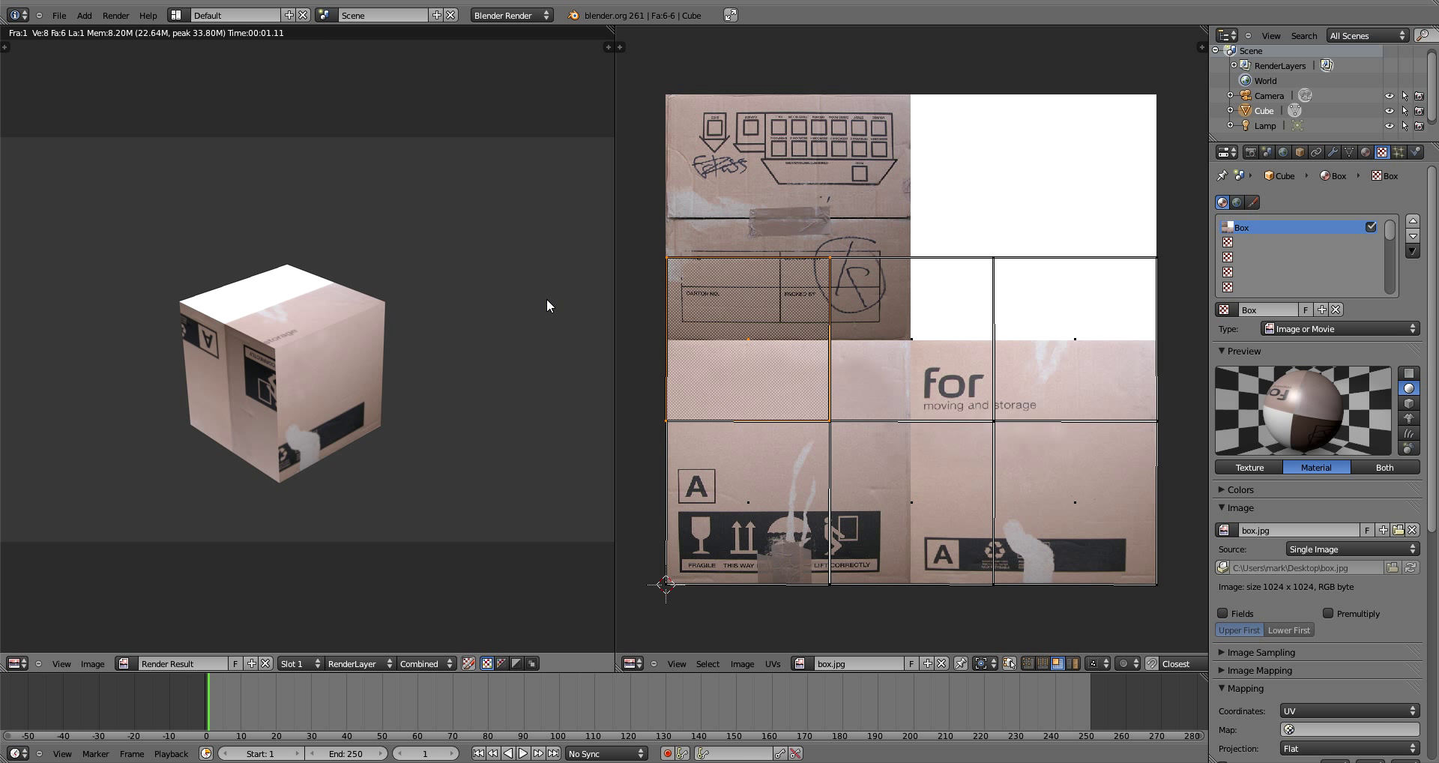
key("Escape")
- Select the cube's front-right side face, move its UVs onto the image's upper-left taped panel, and render the cube
key("g")
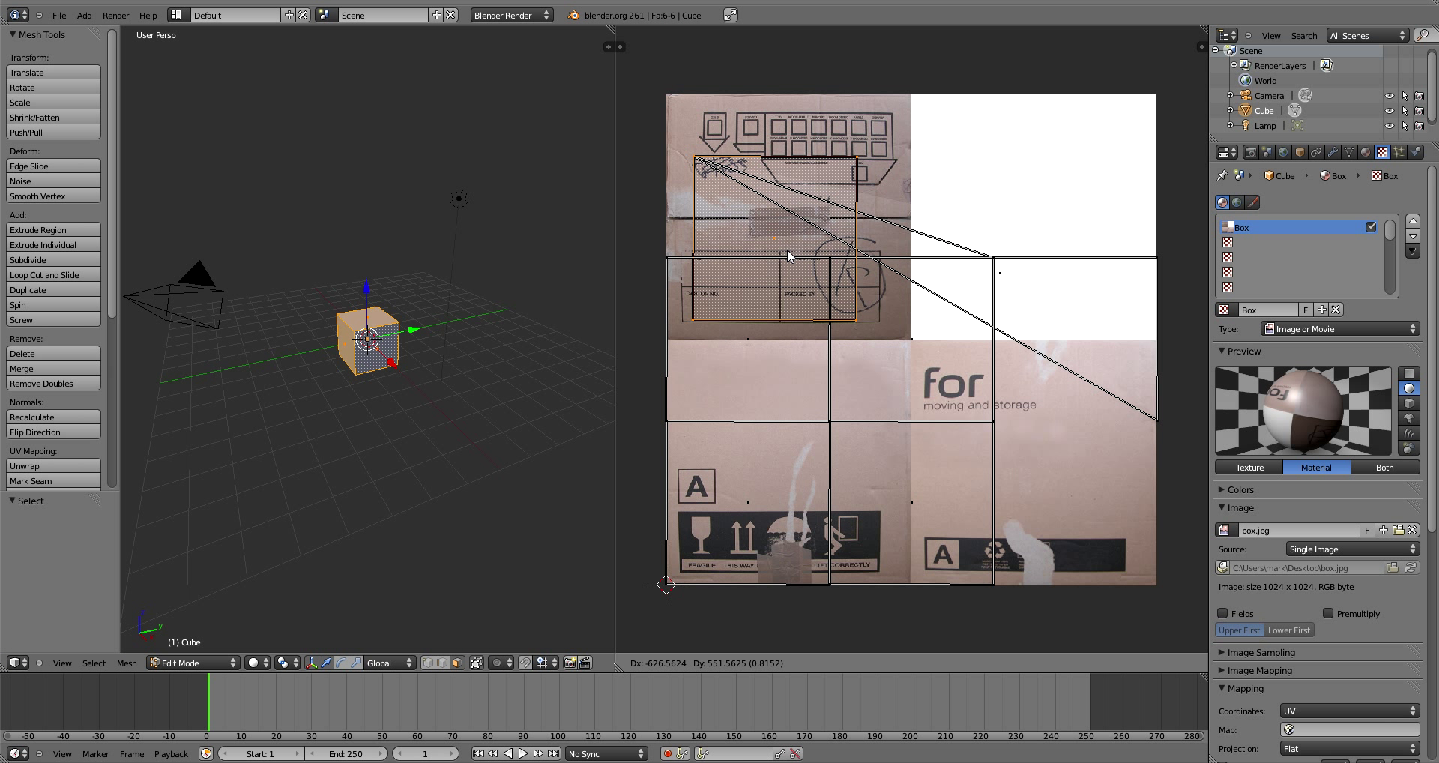
left_click(1078, 505)
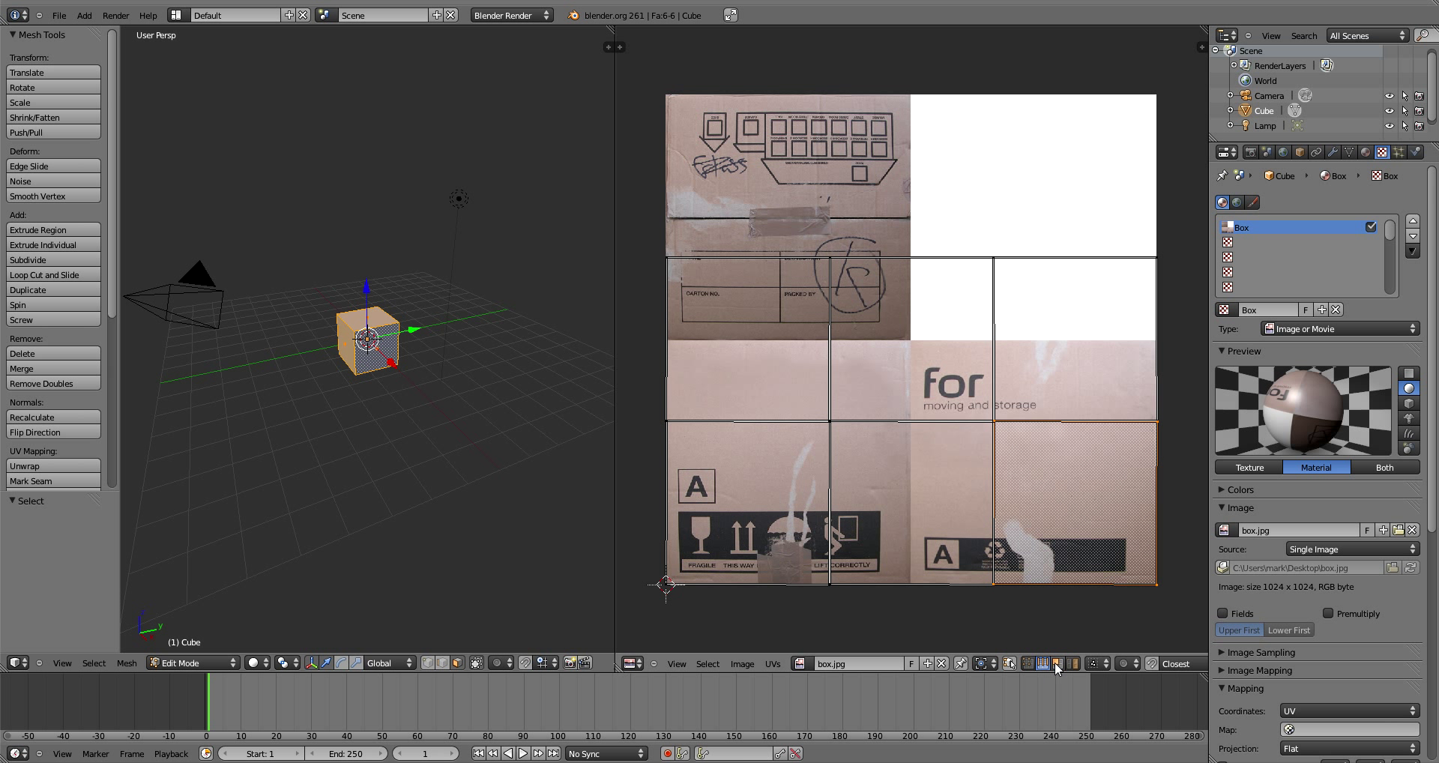
right_click(385, 358)
key("g")
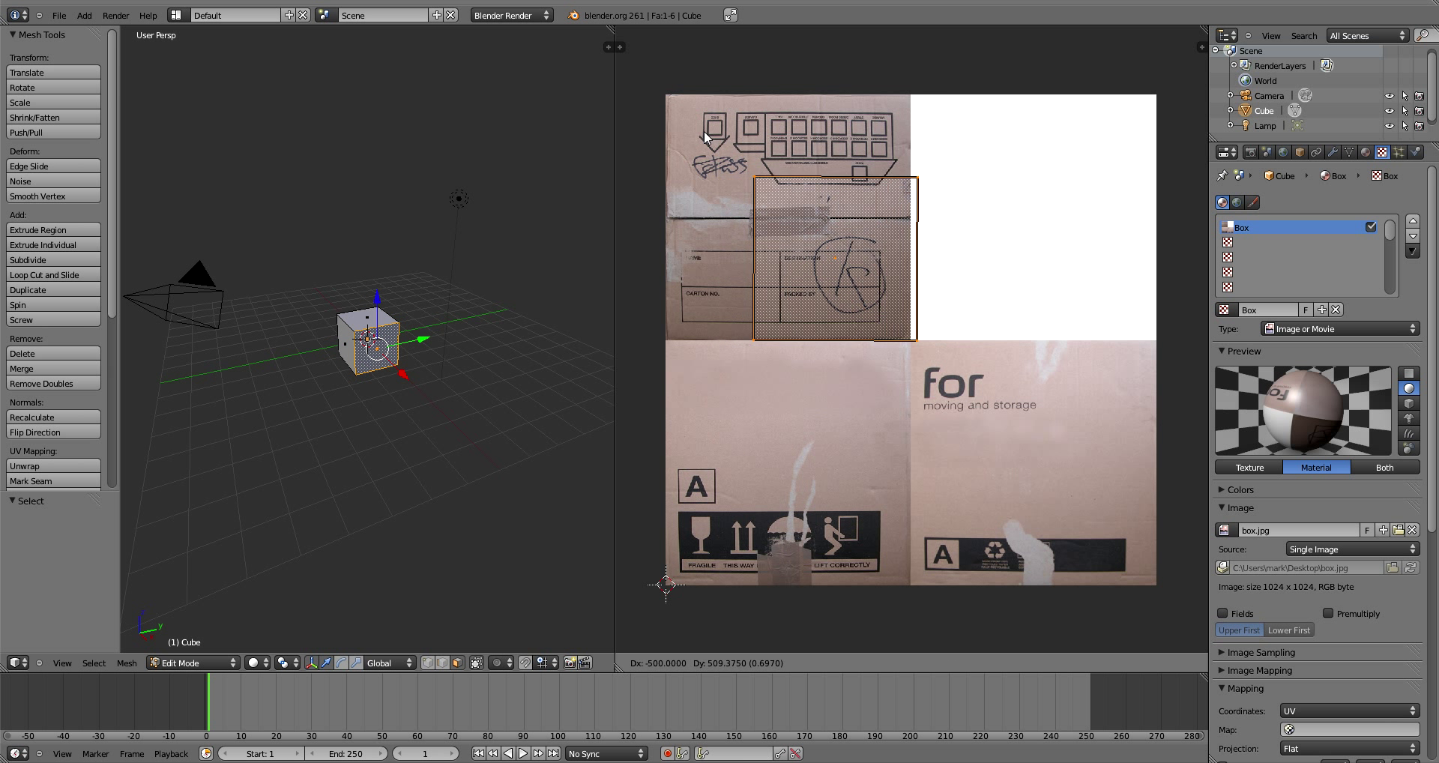
left_click(684, 114)
key("F12")
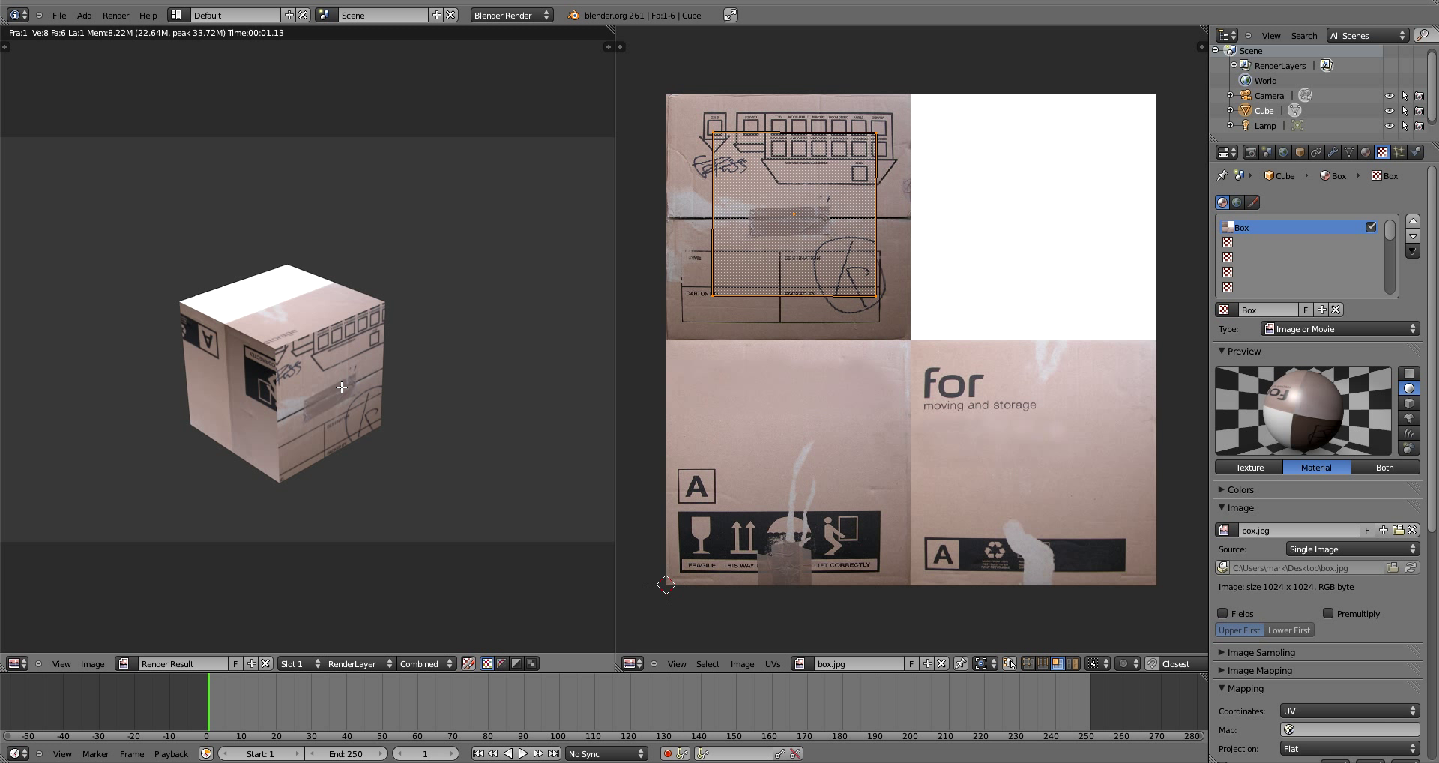
key("Escape")
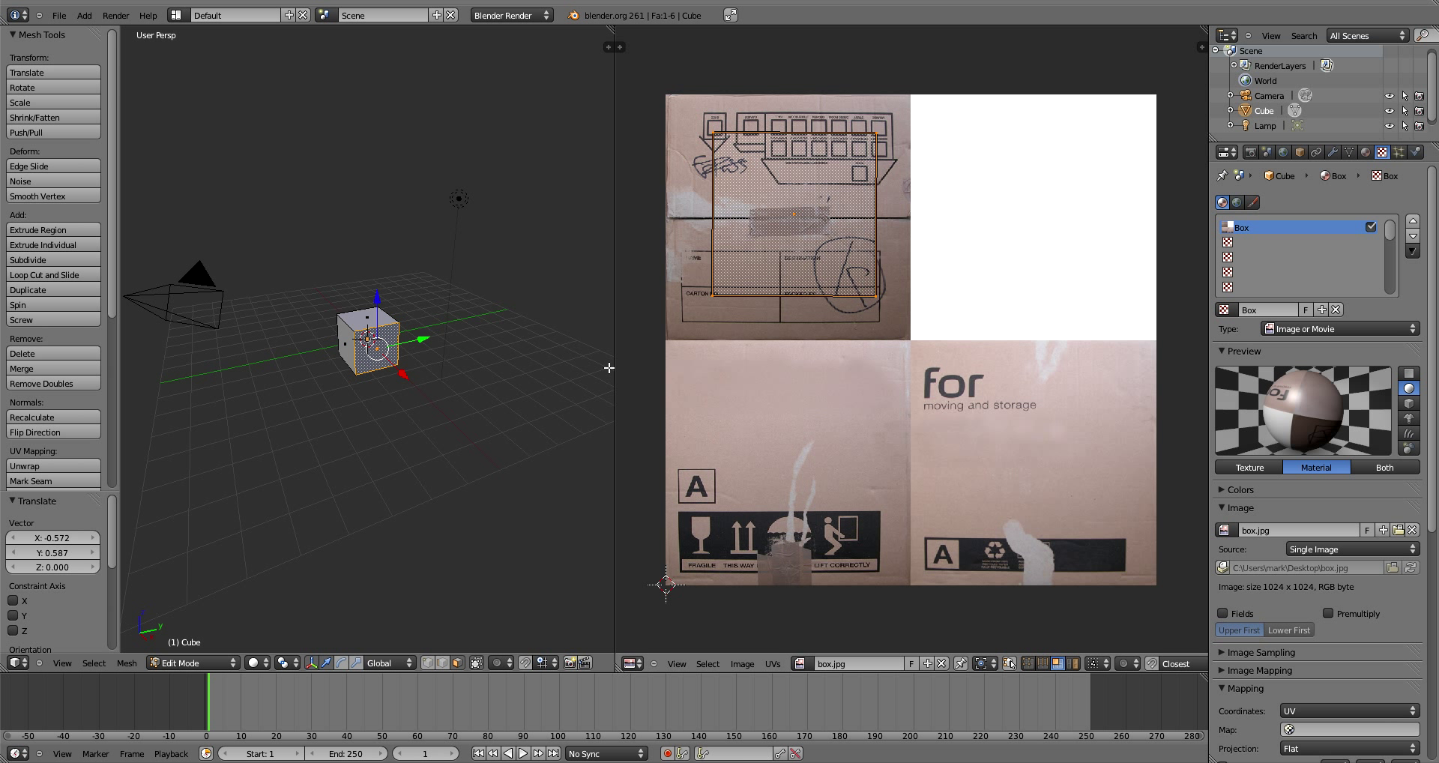
- Set the 3D viewport's shading to GLSL and enable Textured Solid so the texture shows on the cube
key("n")
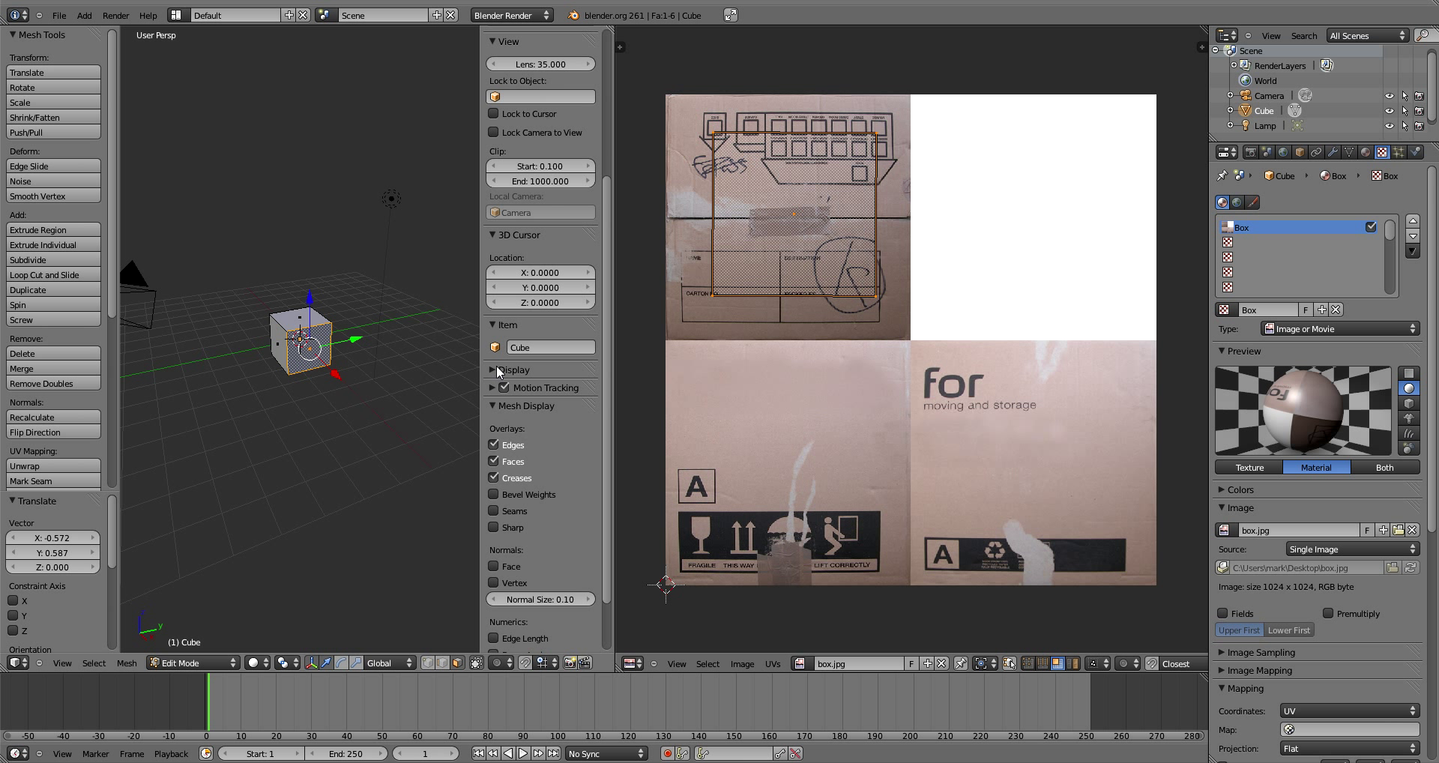
left_click(498, 371)
scroll(528, 501, "down", 2)
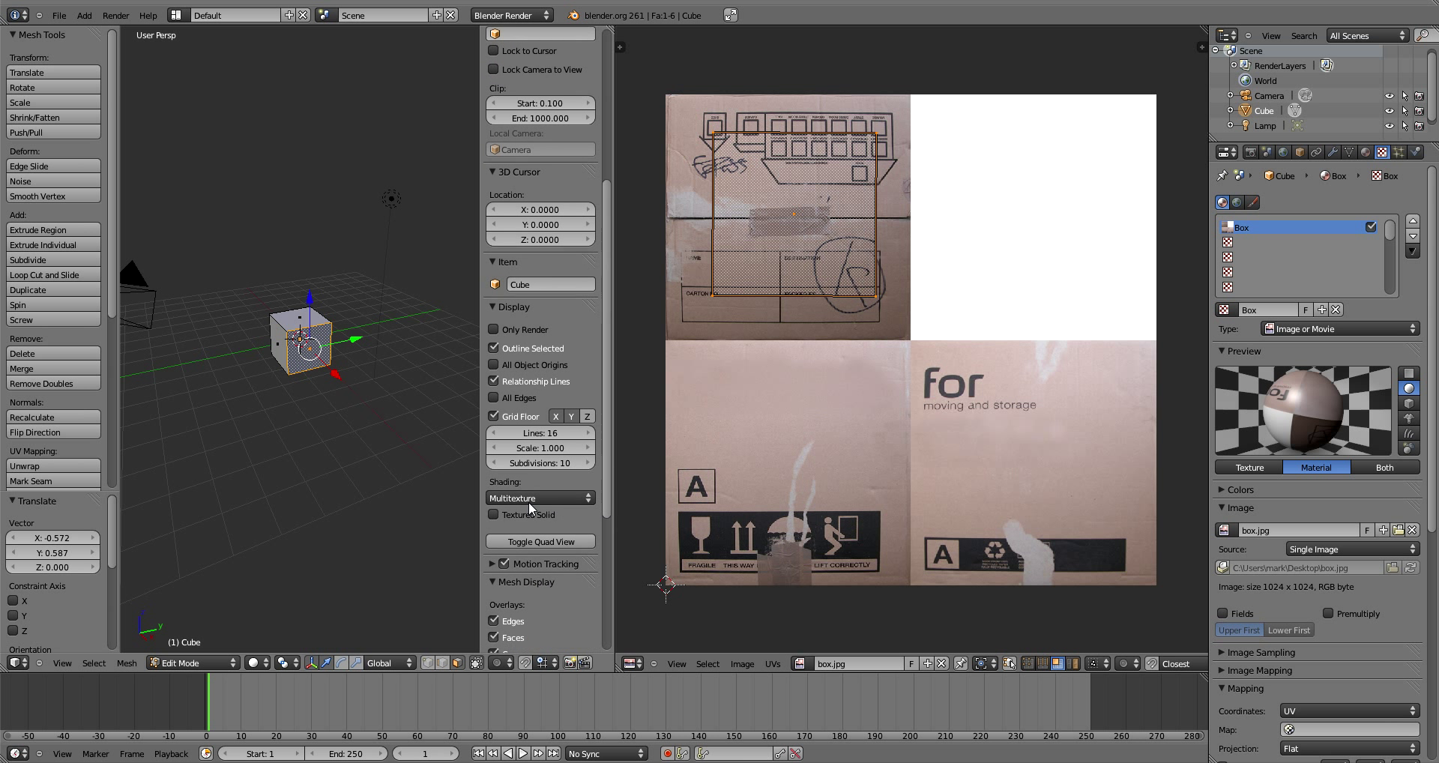
scroll(530, 508, "down", 1)
left_click(541, 485)
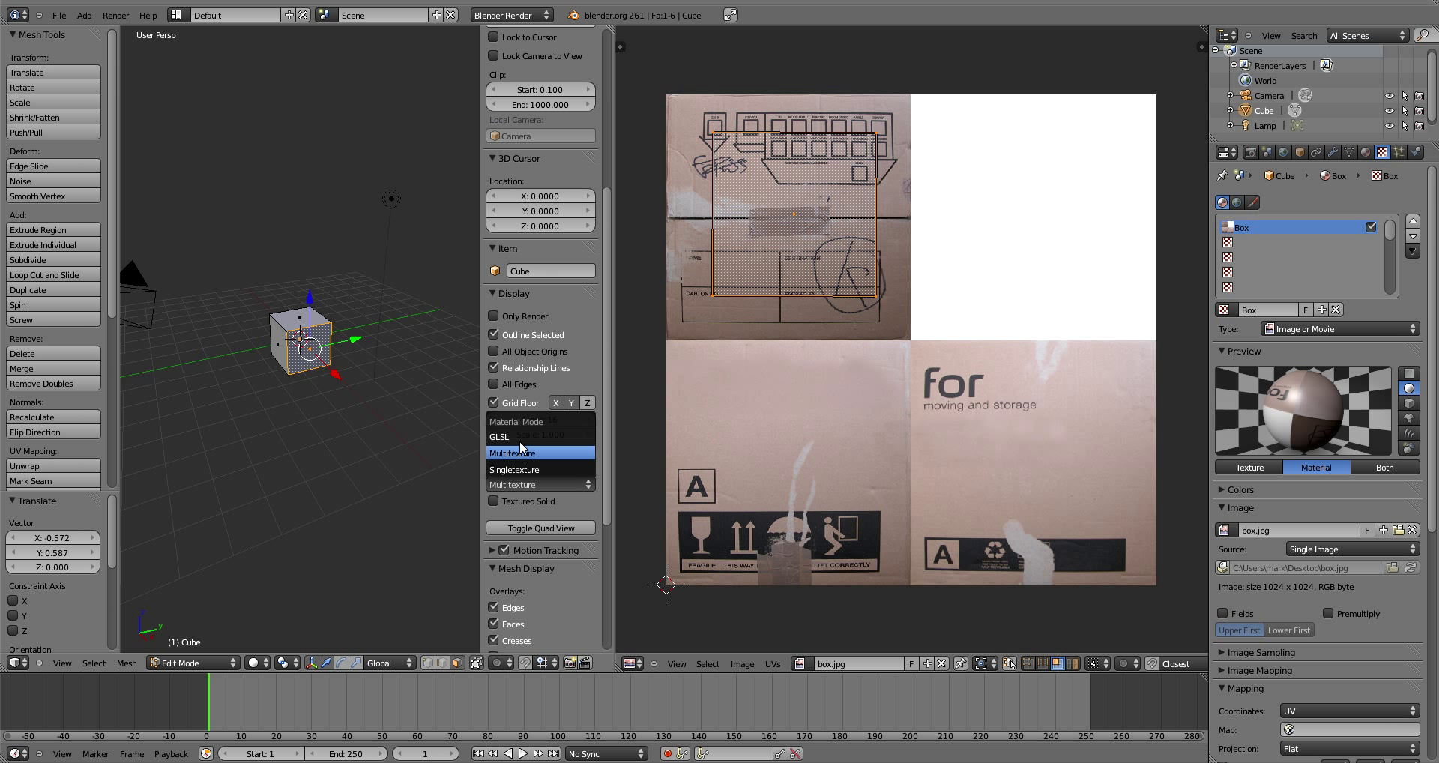
left_click(520, 436)
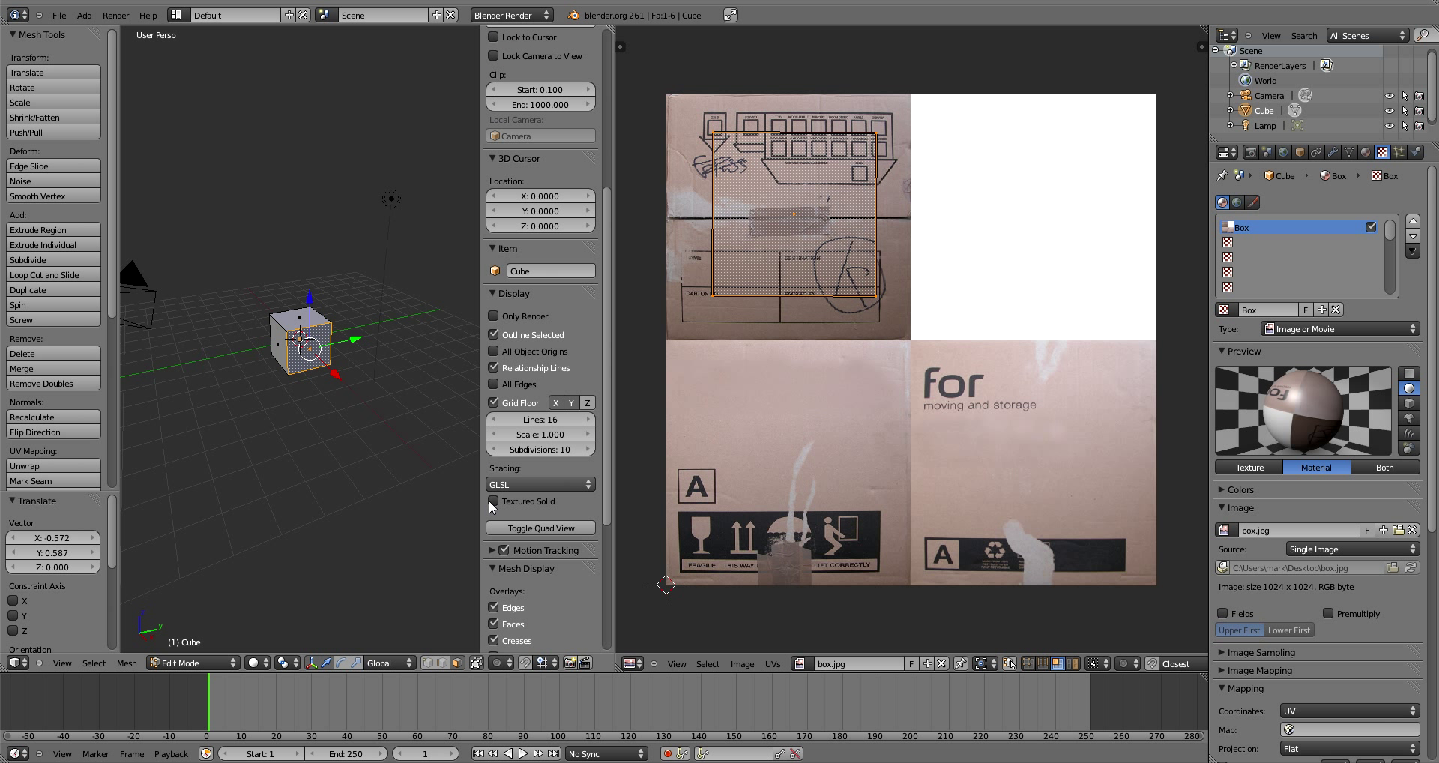
left_click(493, 502)
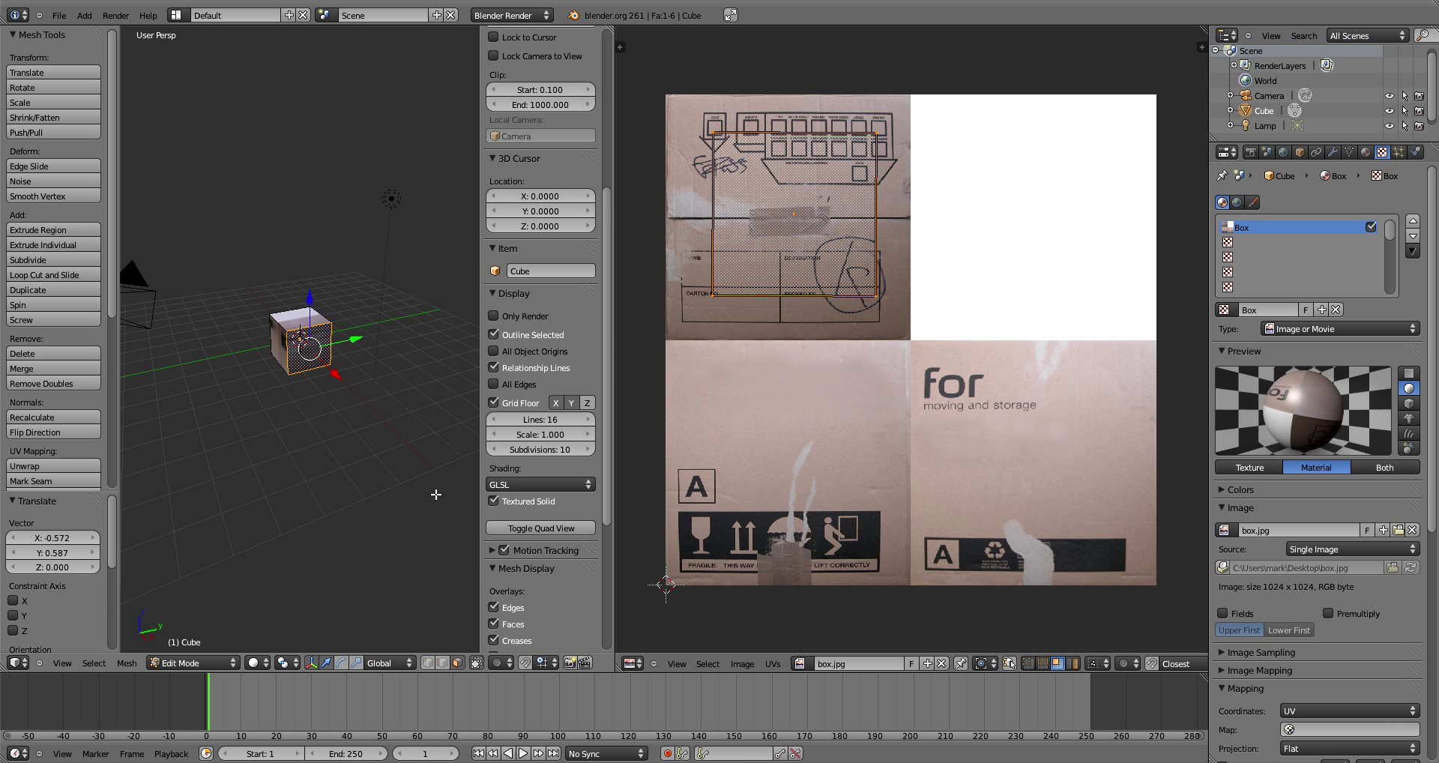
key("n")
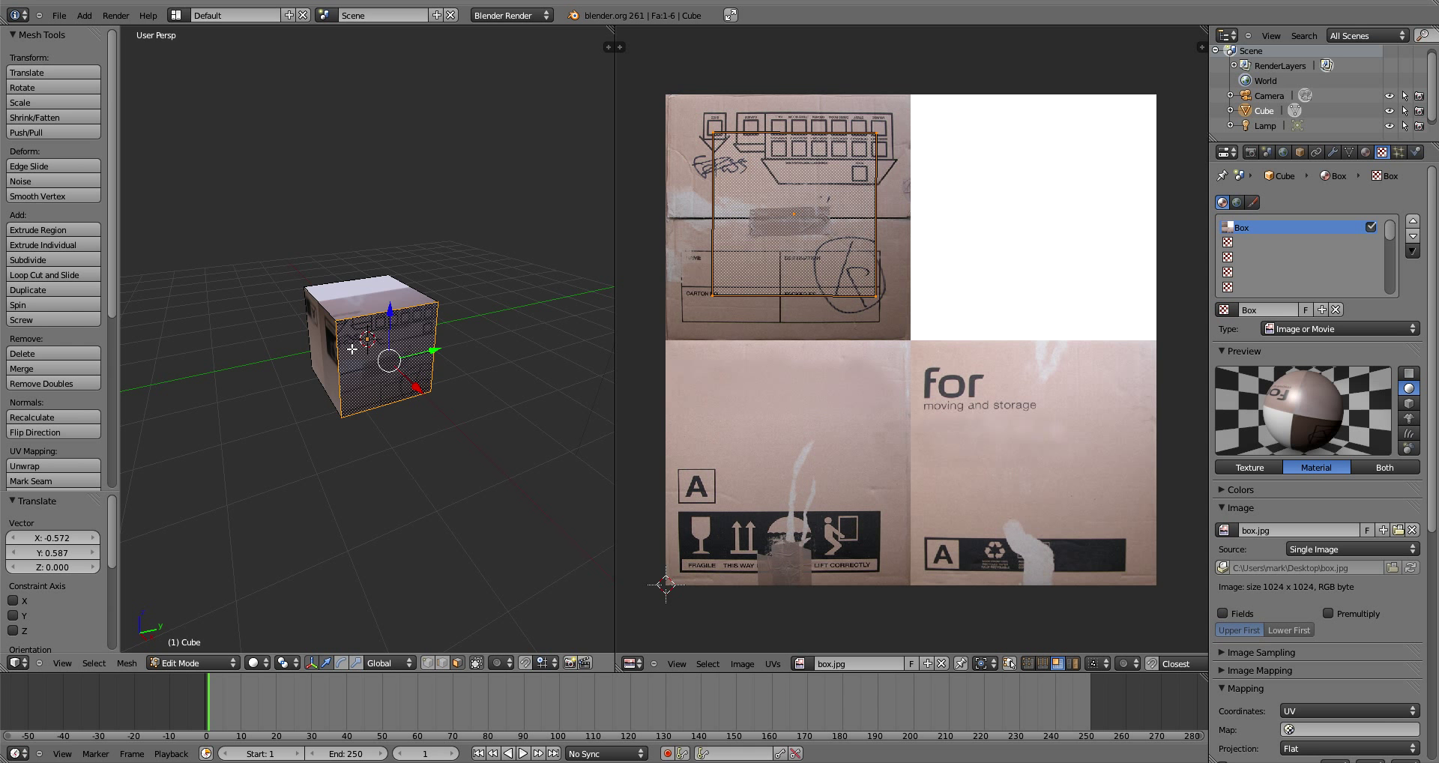
- Move the front-right face's UVs onto the "for moving and storage" panel and scale them up about 1.41 times to fill it
key("ctrl+z")
key("ctrl+z")
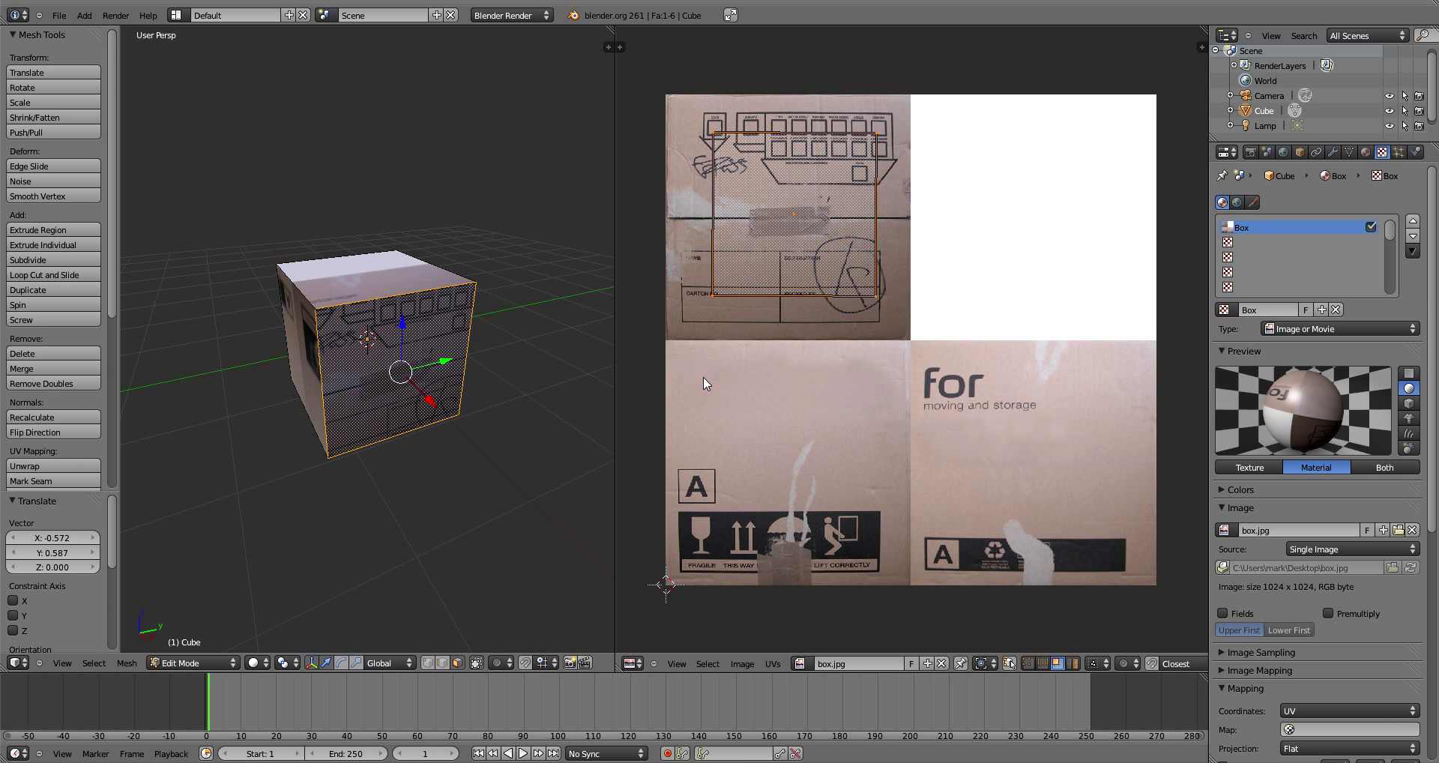
key("g")
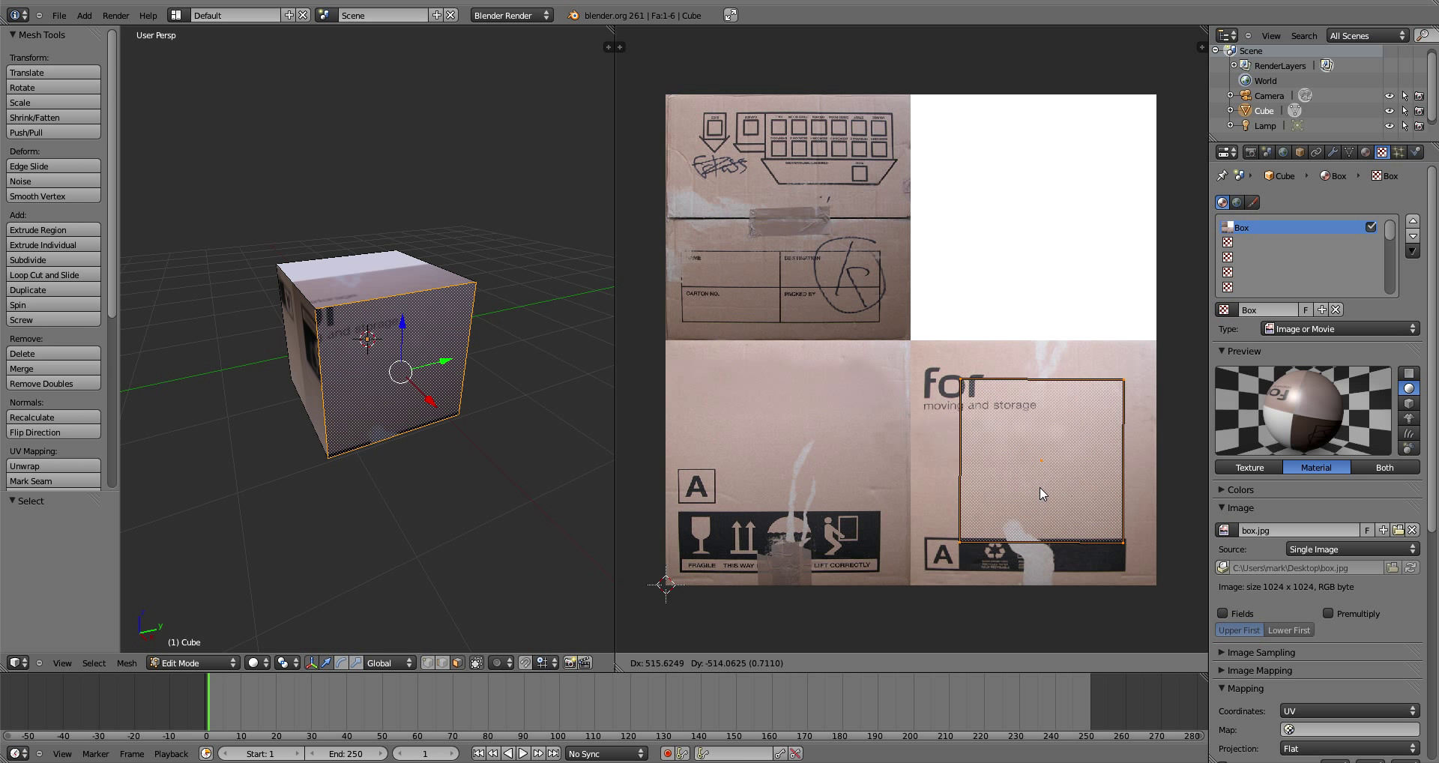
left_click(1068, 518)
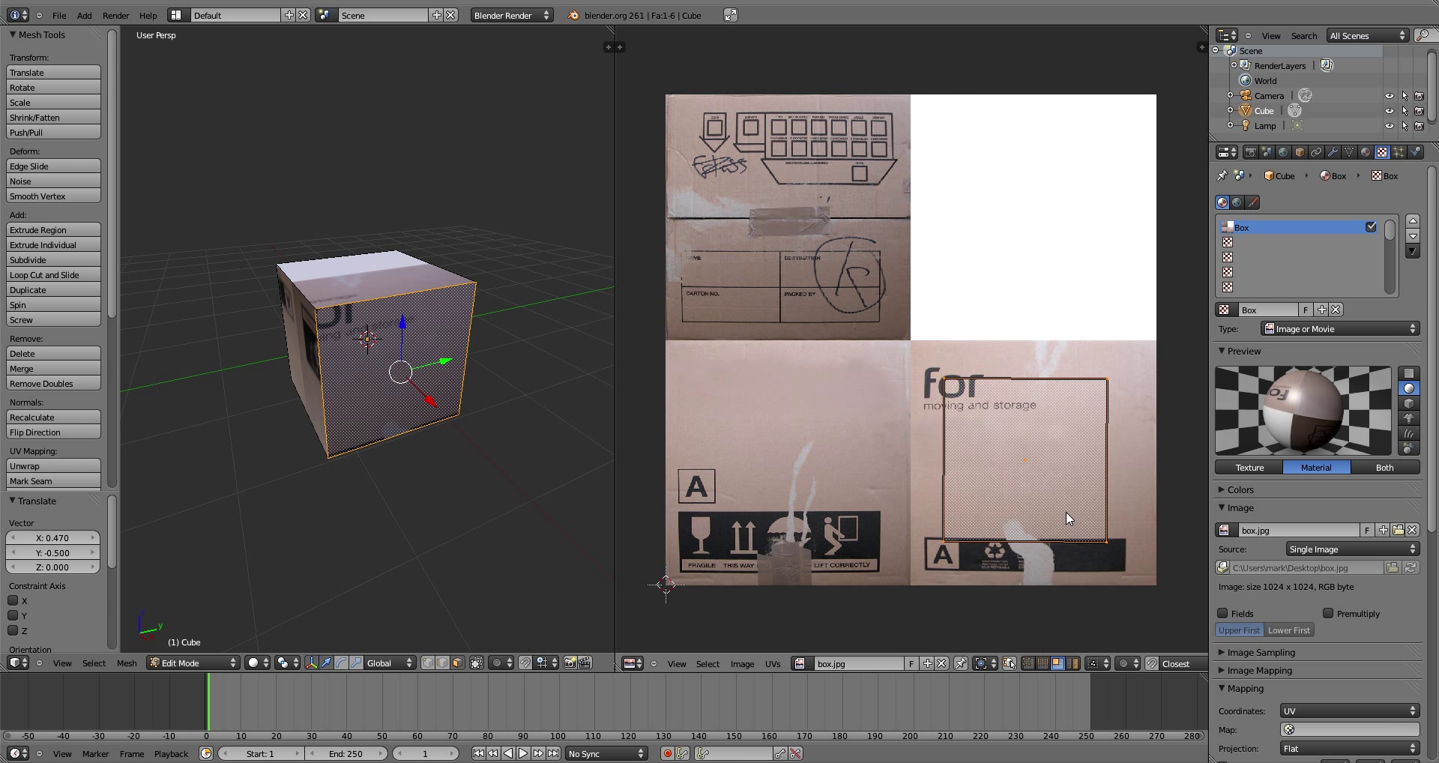
key("g")
left_click(1055, 492)
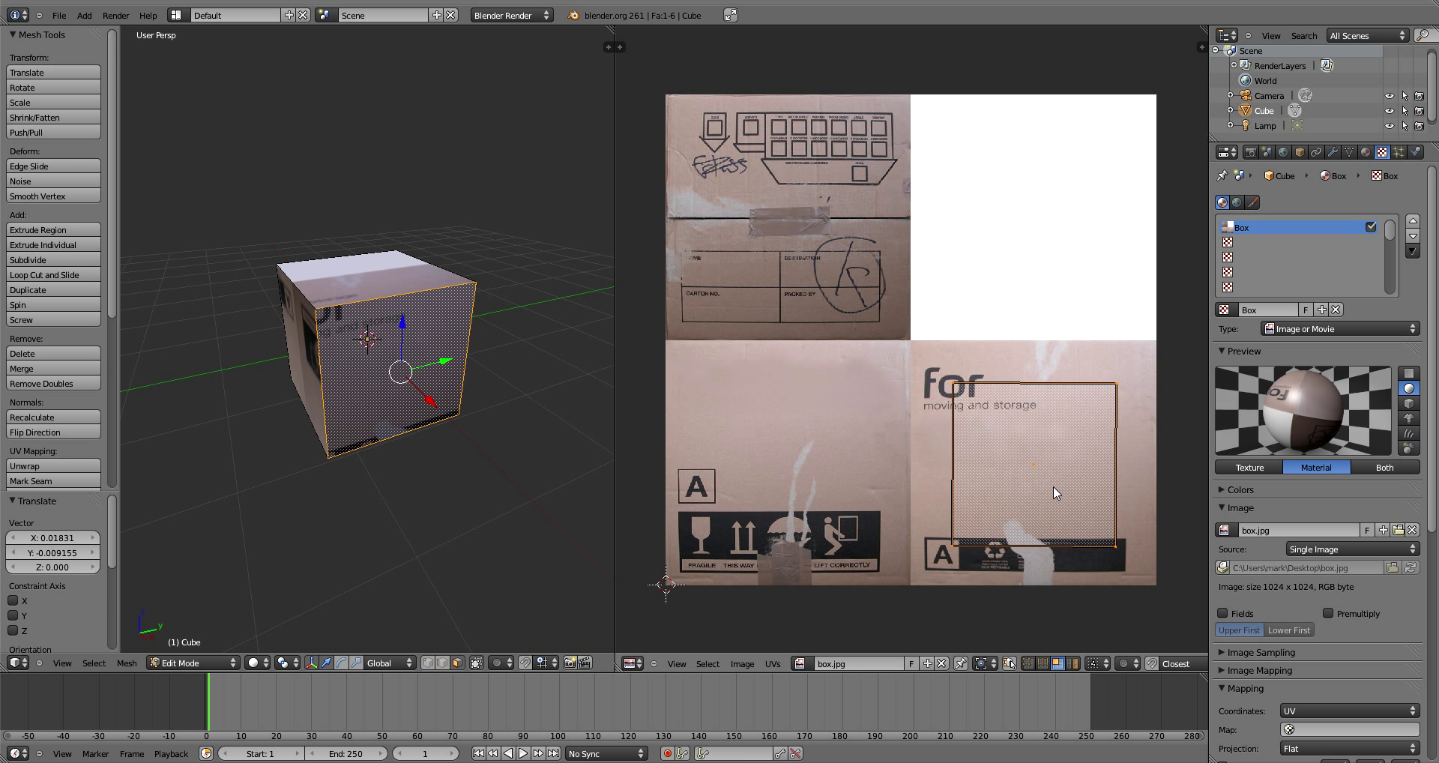
key("s")
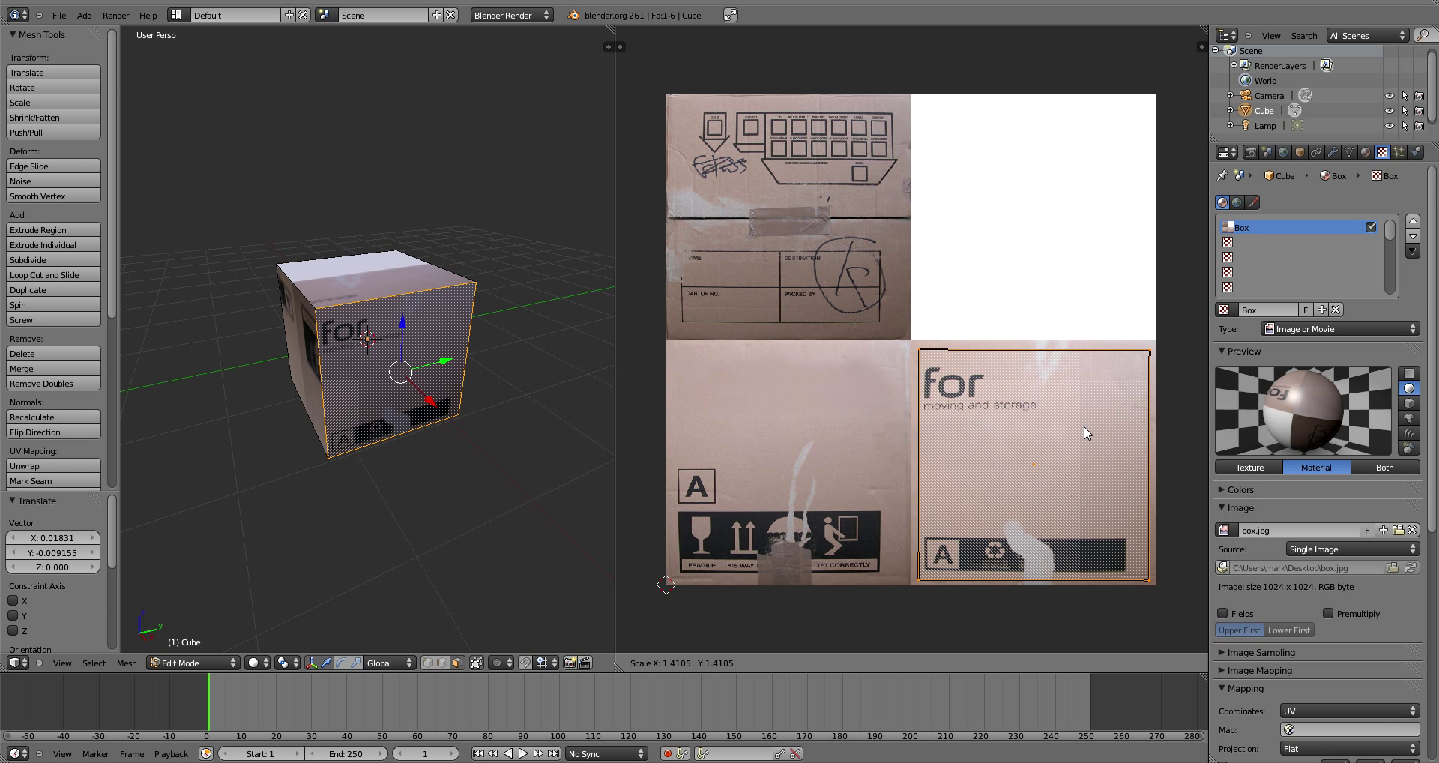
left_click(1085, 431)
left_click(1085, 429)
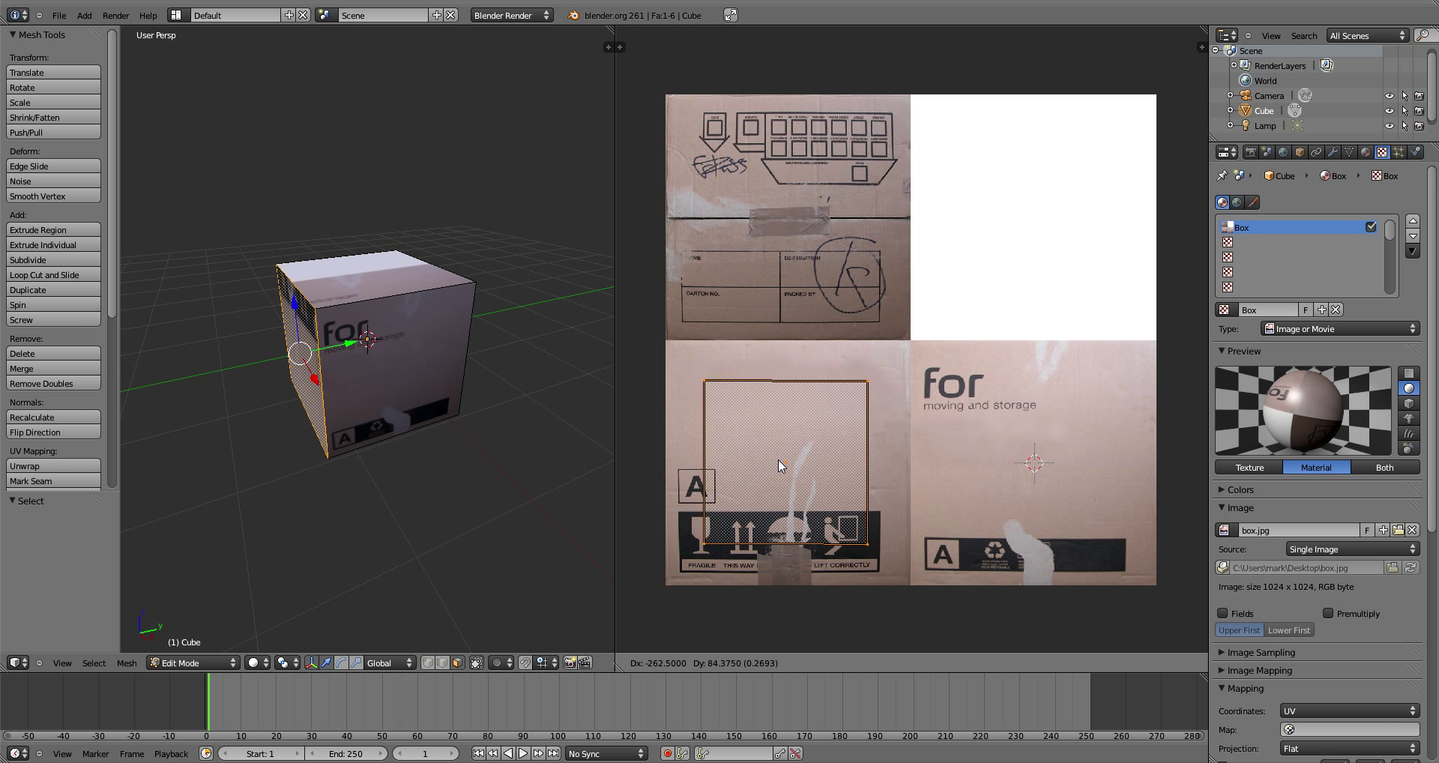
- Place the front-left face's UVs over the image's lower-left panel and scale them up about 1.43 times to fill it
left_click(780, 465)
key("s")
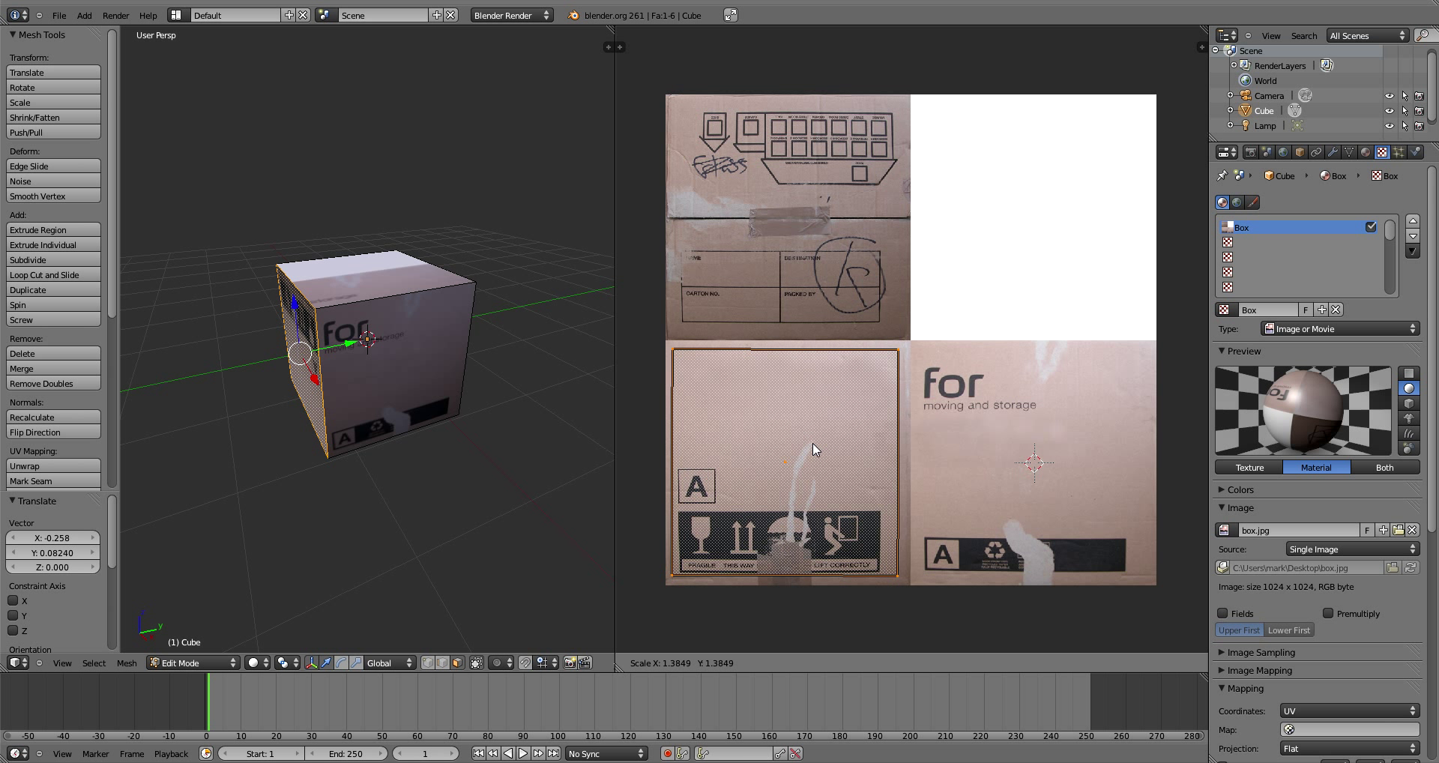
left_click(817, 451)
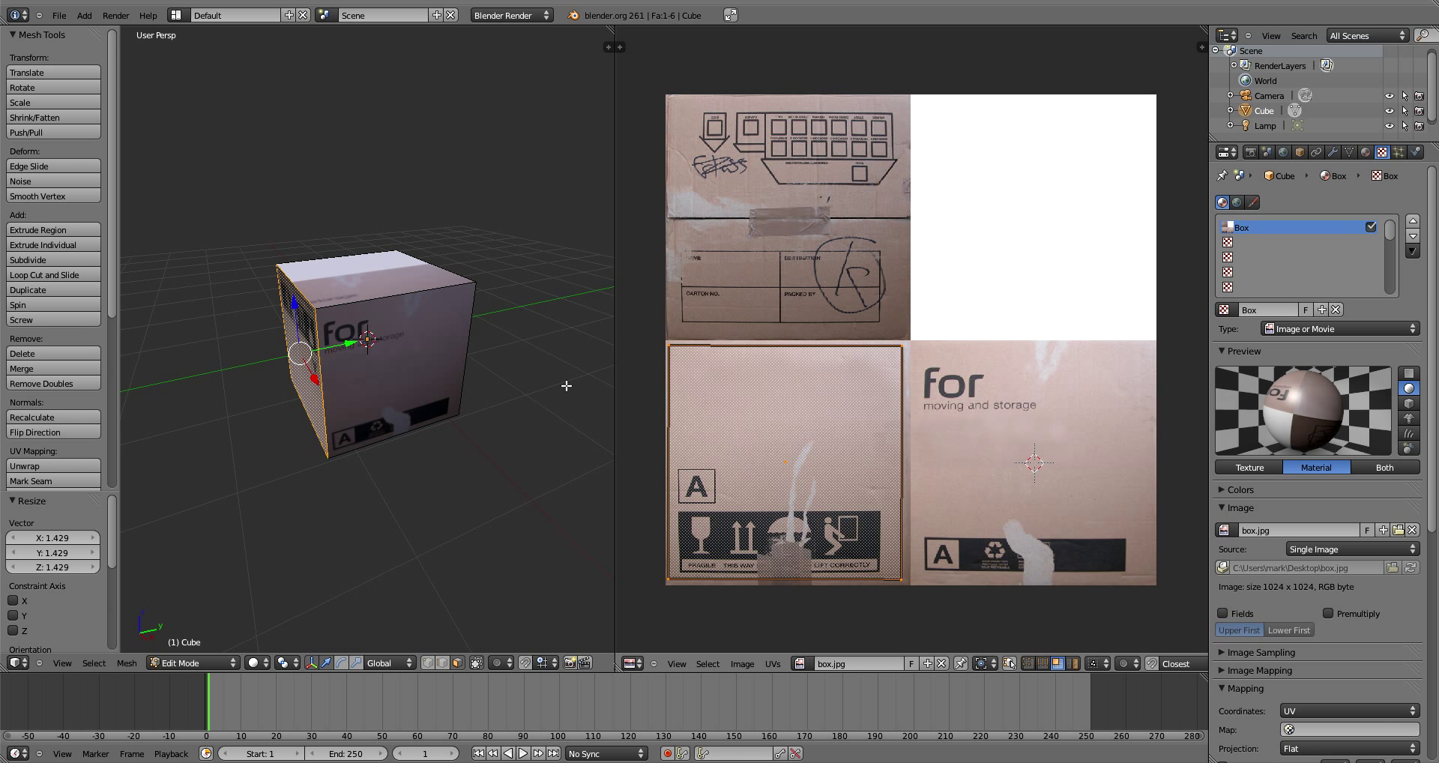
- Rotate the front-left face's UVs by 180 degrees
middle_click_drag(359, 372, 384, 356)
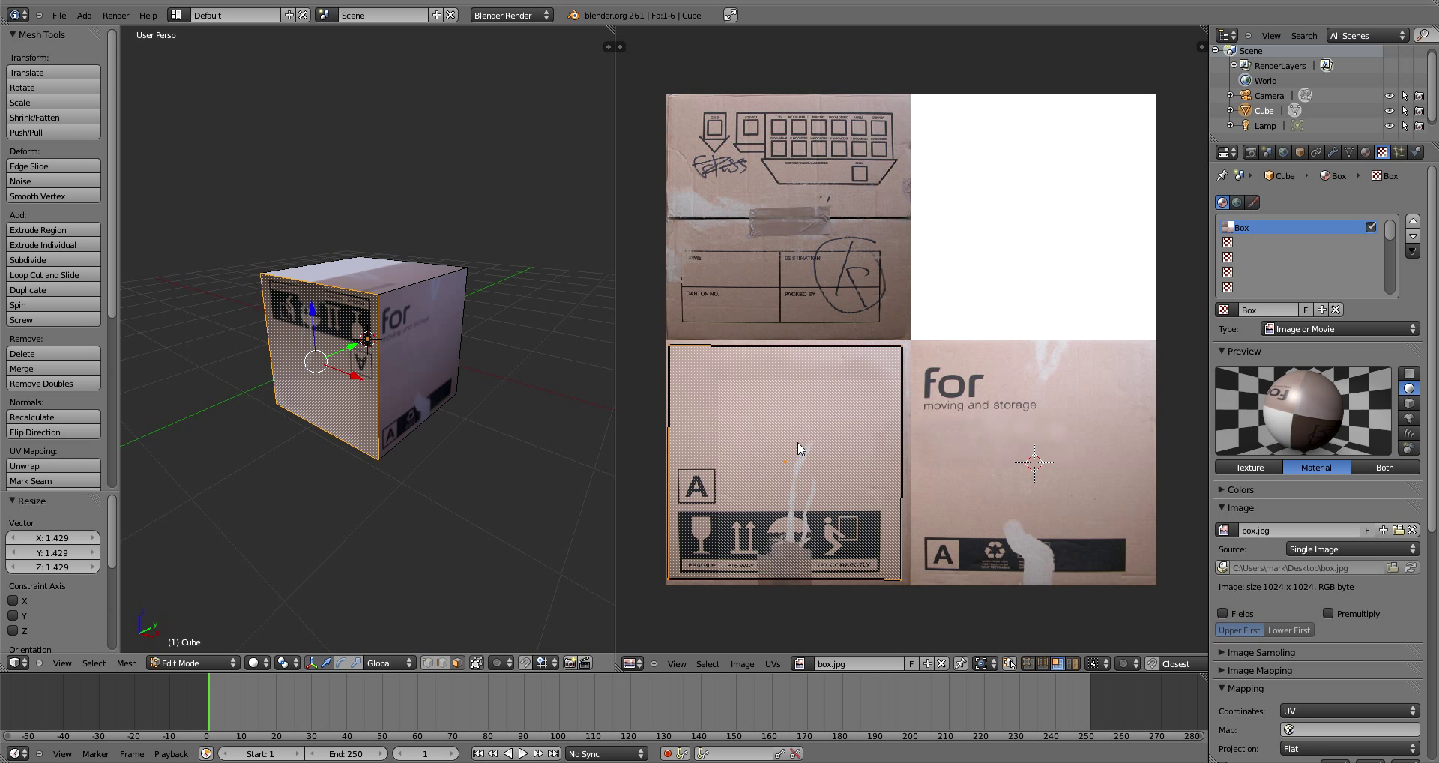
type("r")
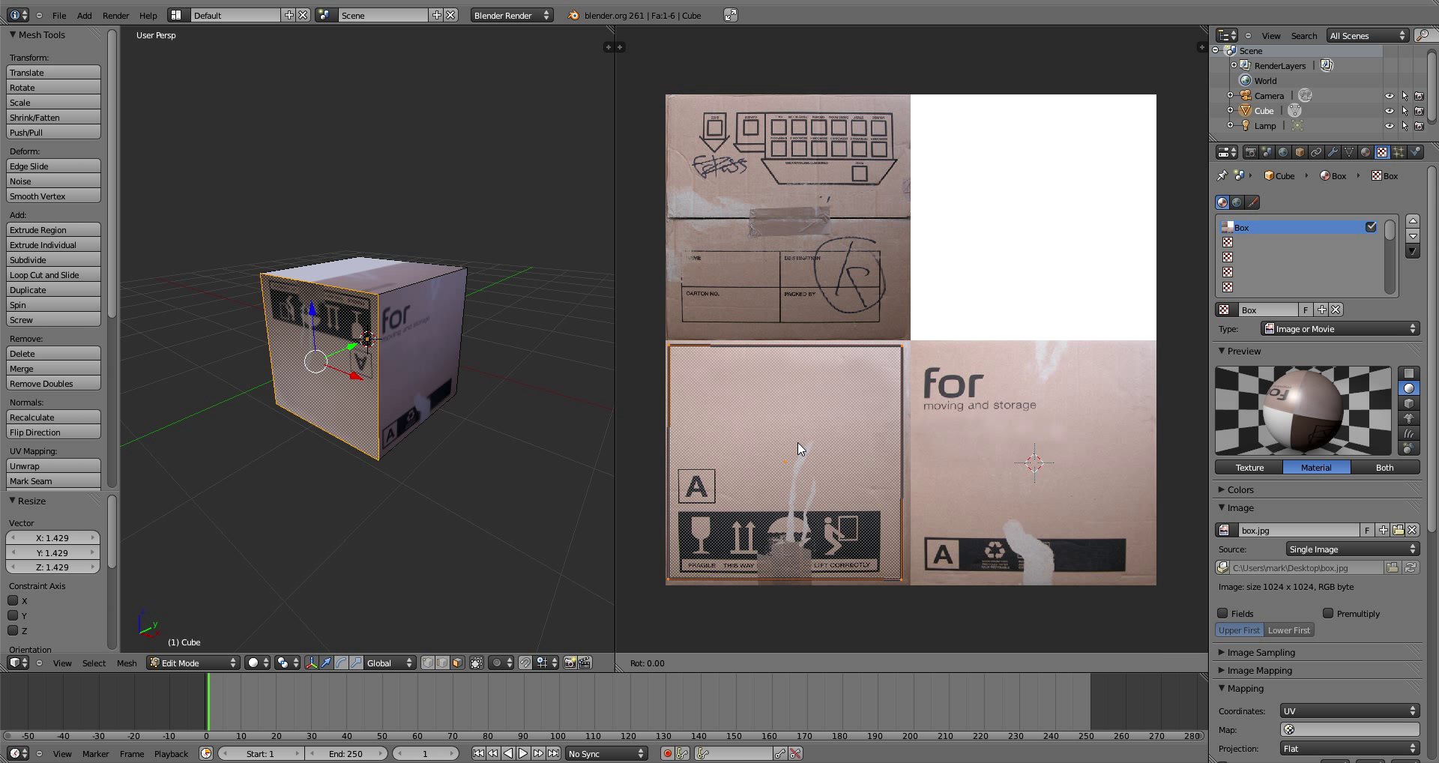
type("1")
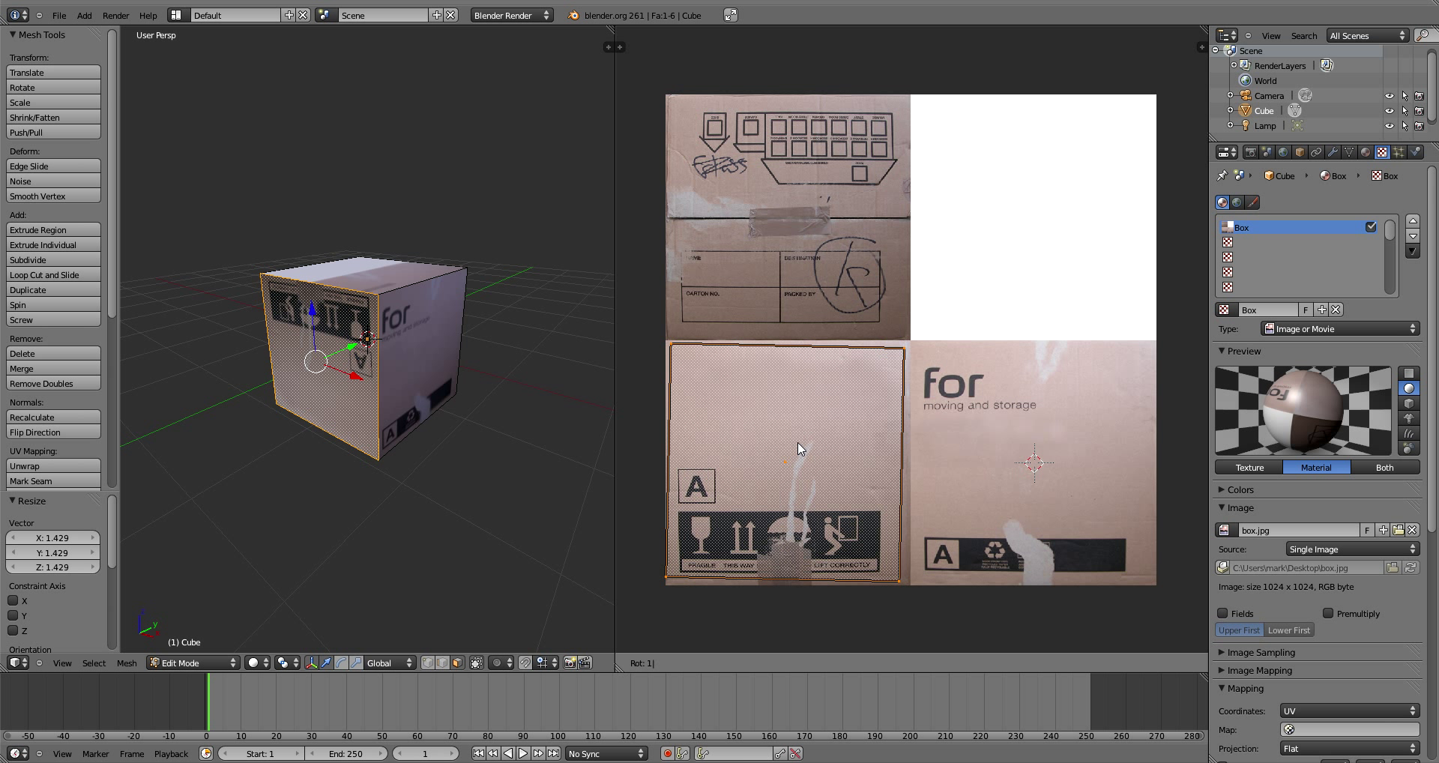
type("80")
key("Return")
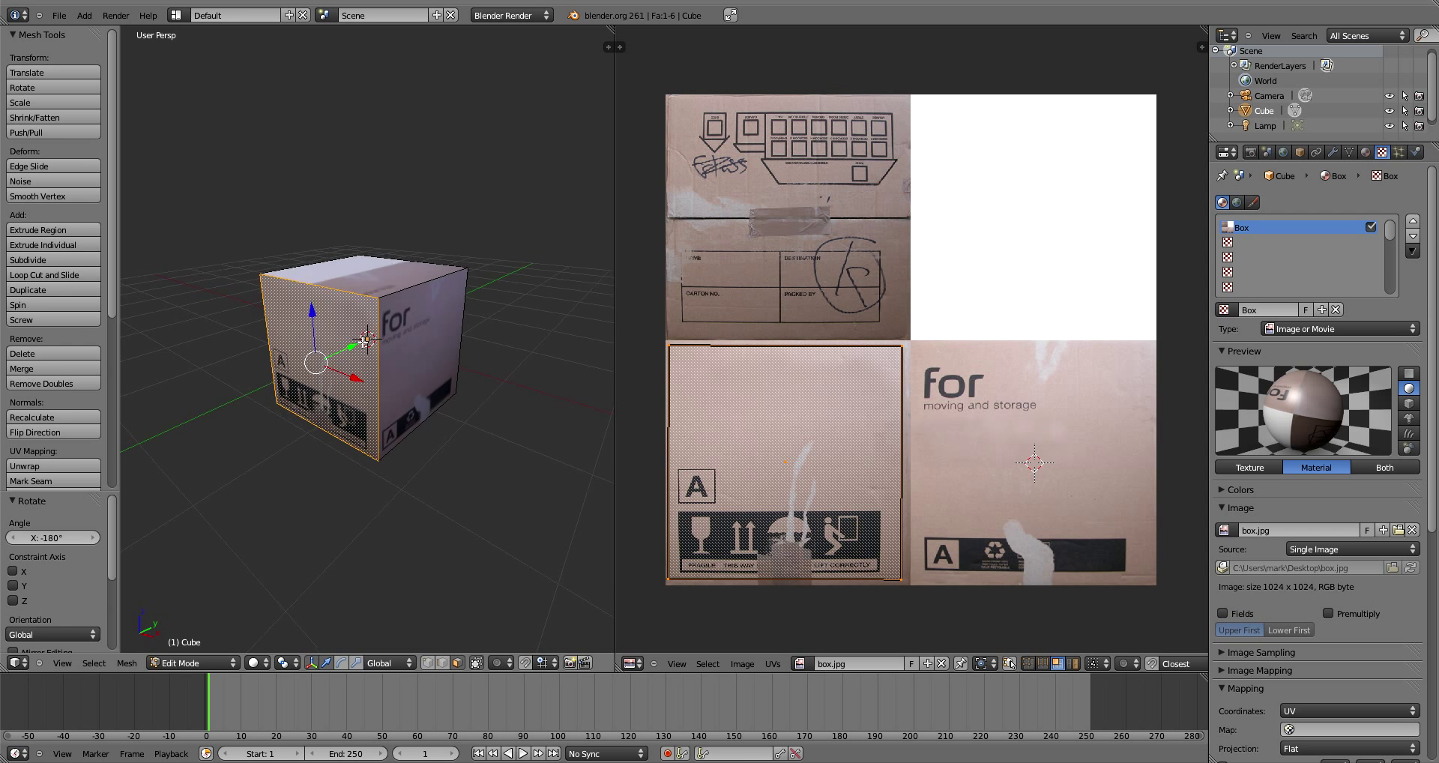
- Move the cube's top-face UVs onto the image's upper-left taped panel, scale them up about 1.4 times to fill it, and render
middle_click_drag(573, 393, 358, 403)
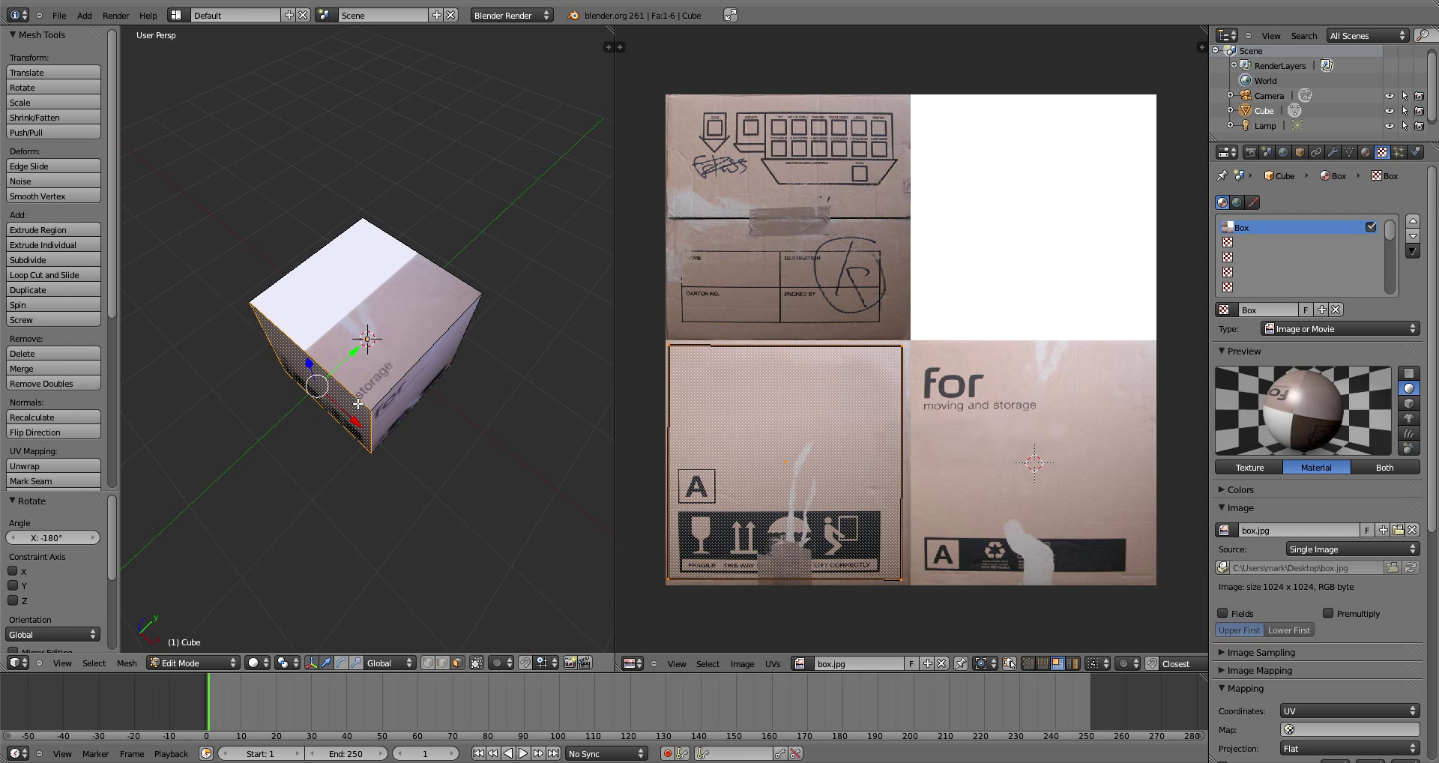
right_click(371, 320)
key("g")
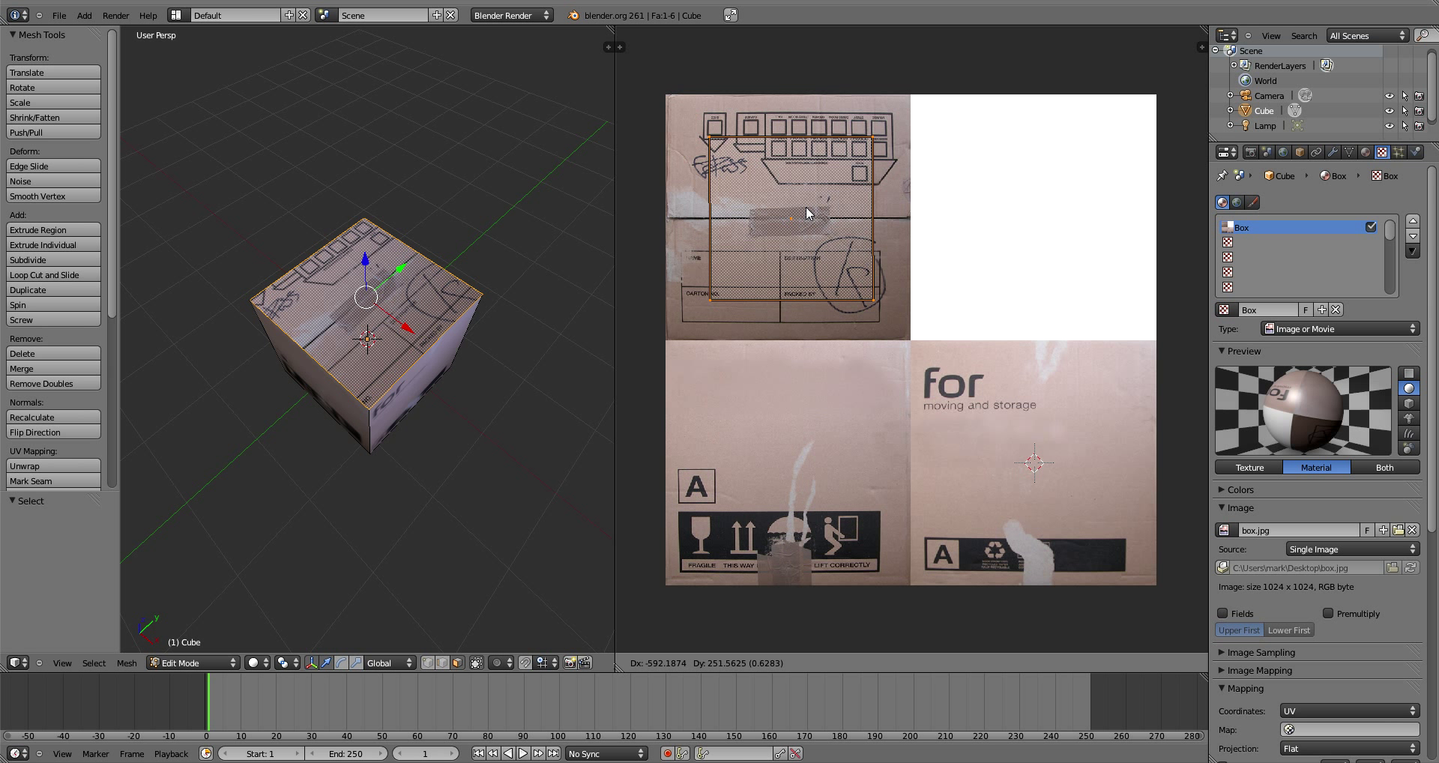
left_click(748, 173)
key("s")
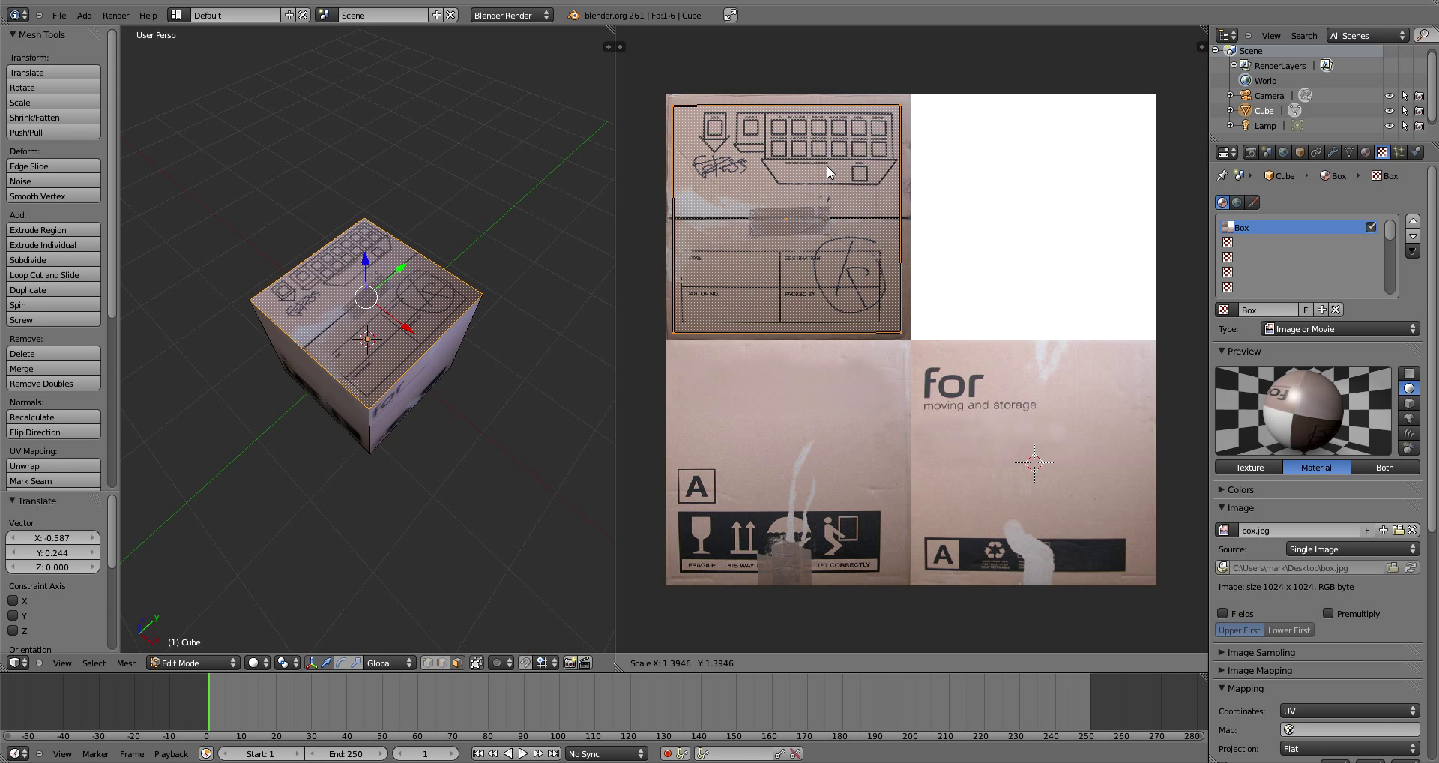
left_click(565, 276)
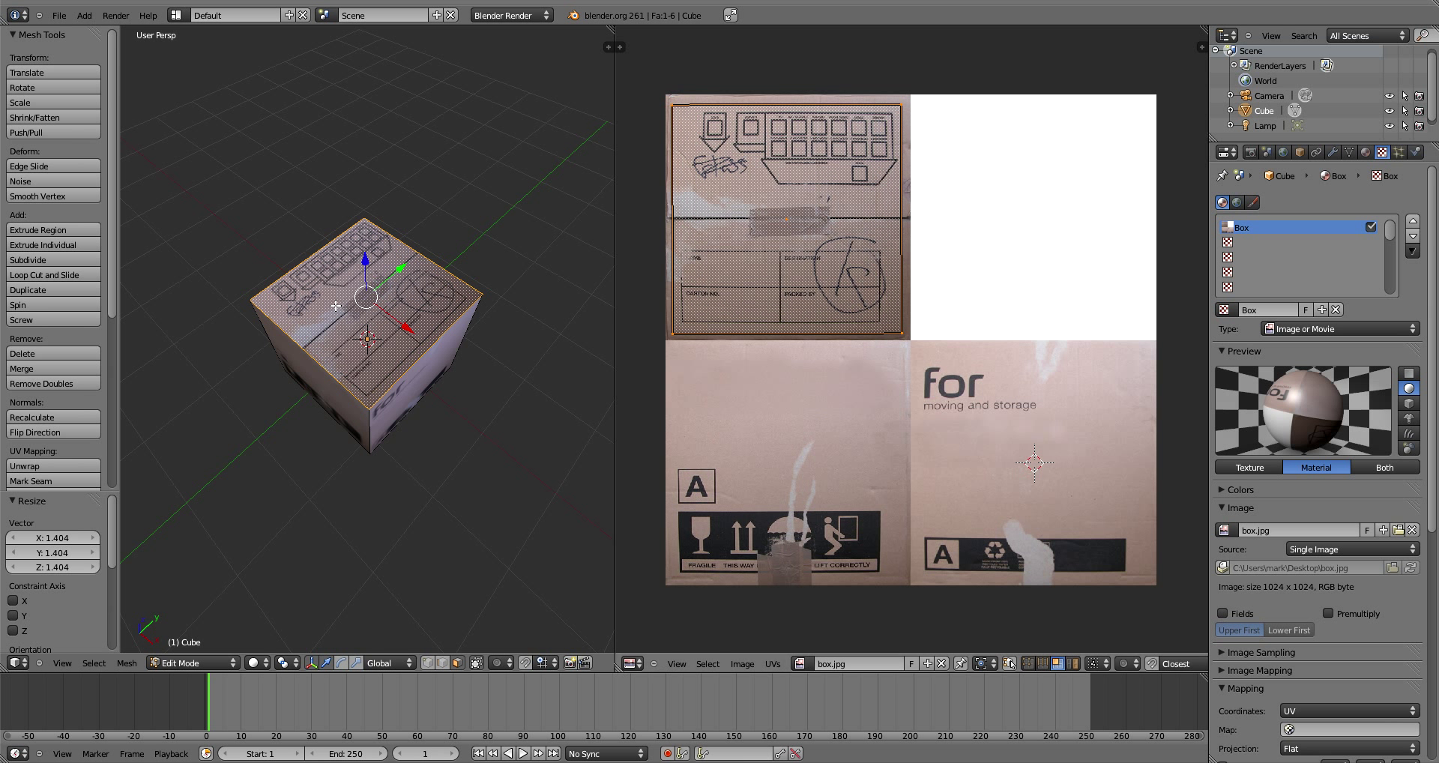
middle_click_drag(564, 276, 341, 272)
key("F12")
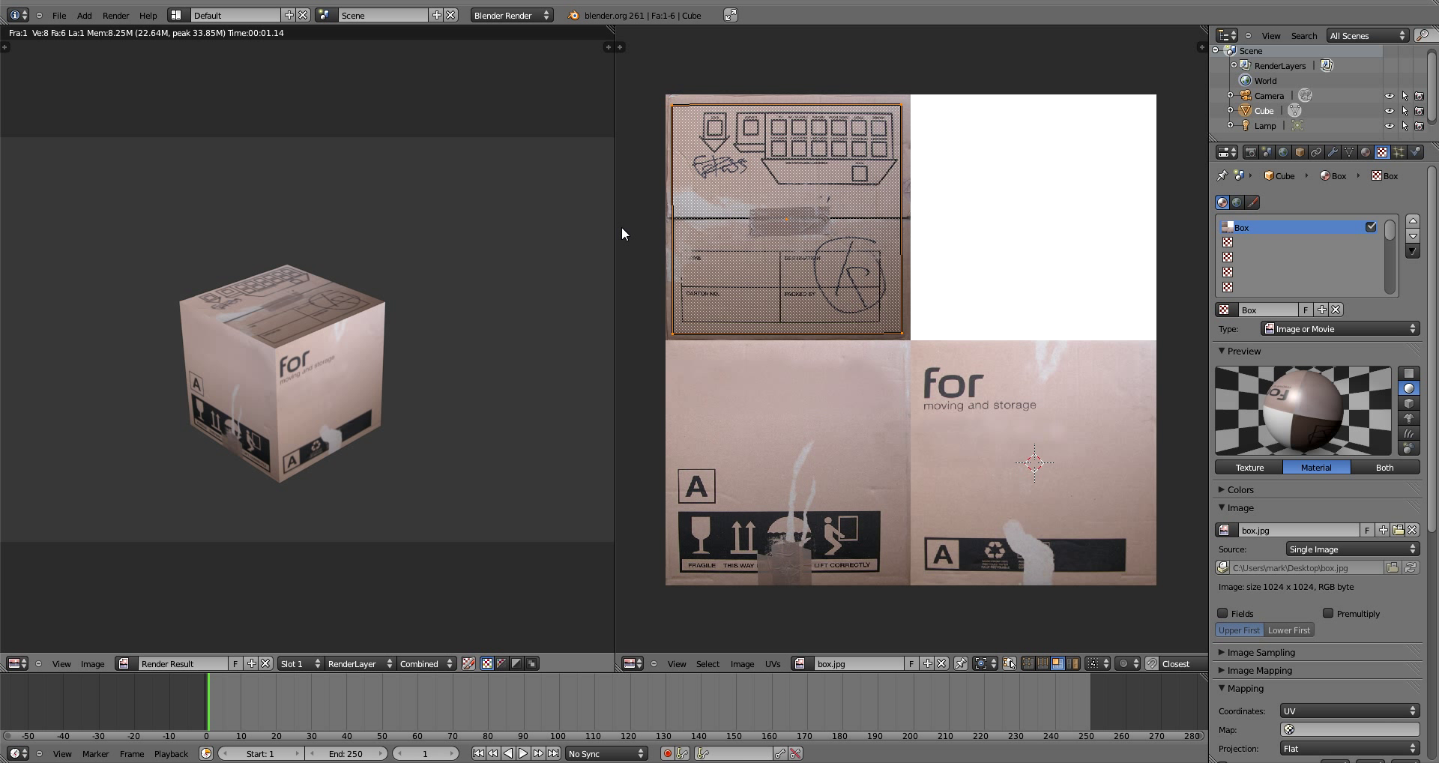
- Rotate the top face's UVs by 180 degrees and render the cube again for a close look
type("r180")
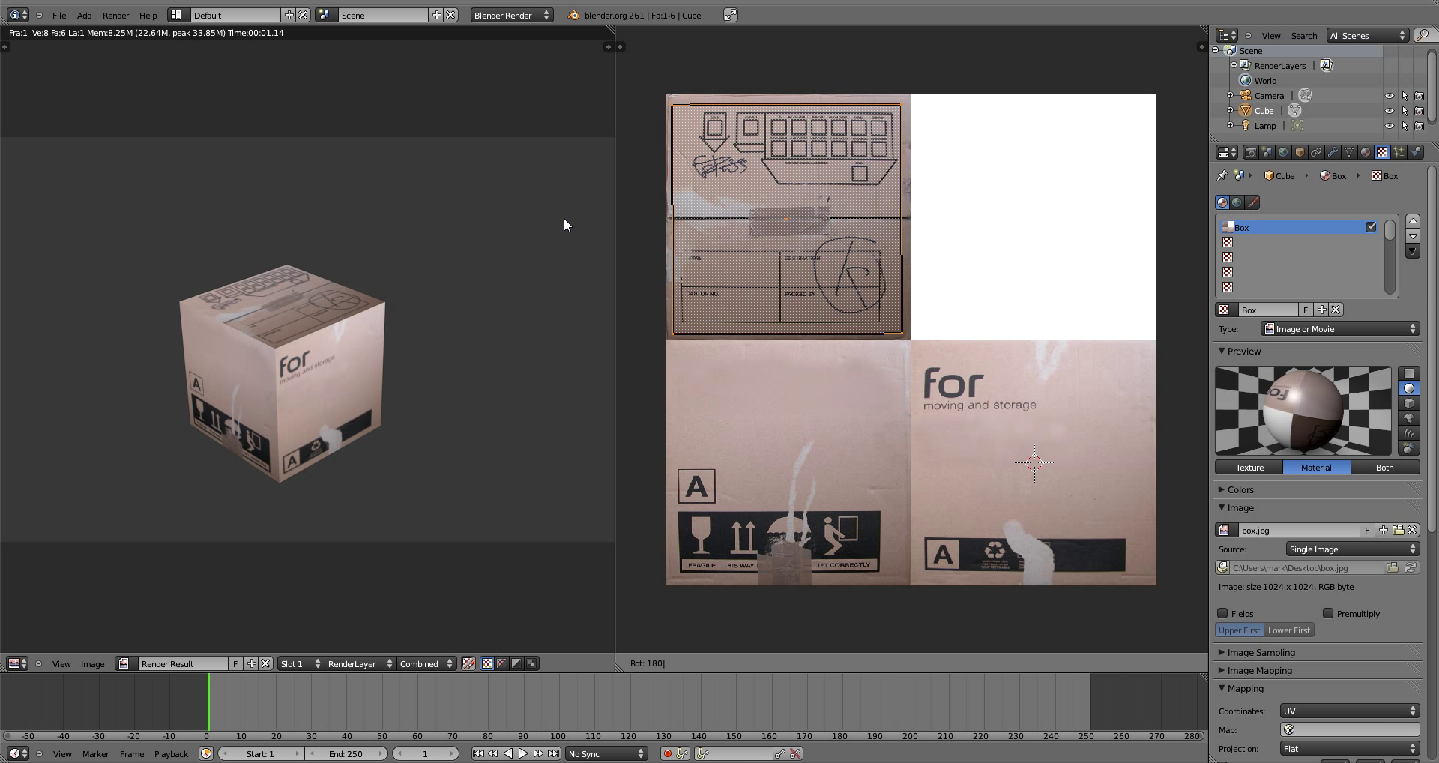
key("Return")
key("F12")
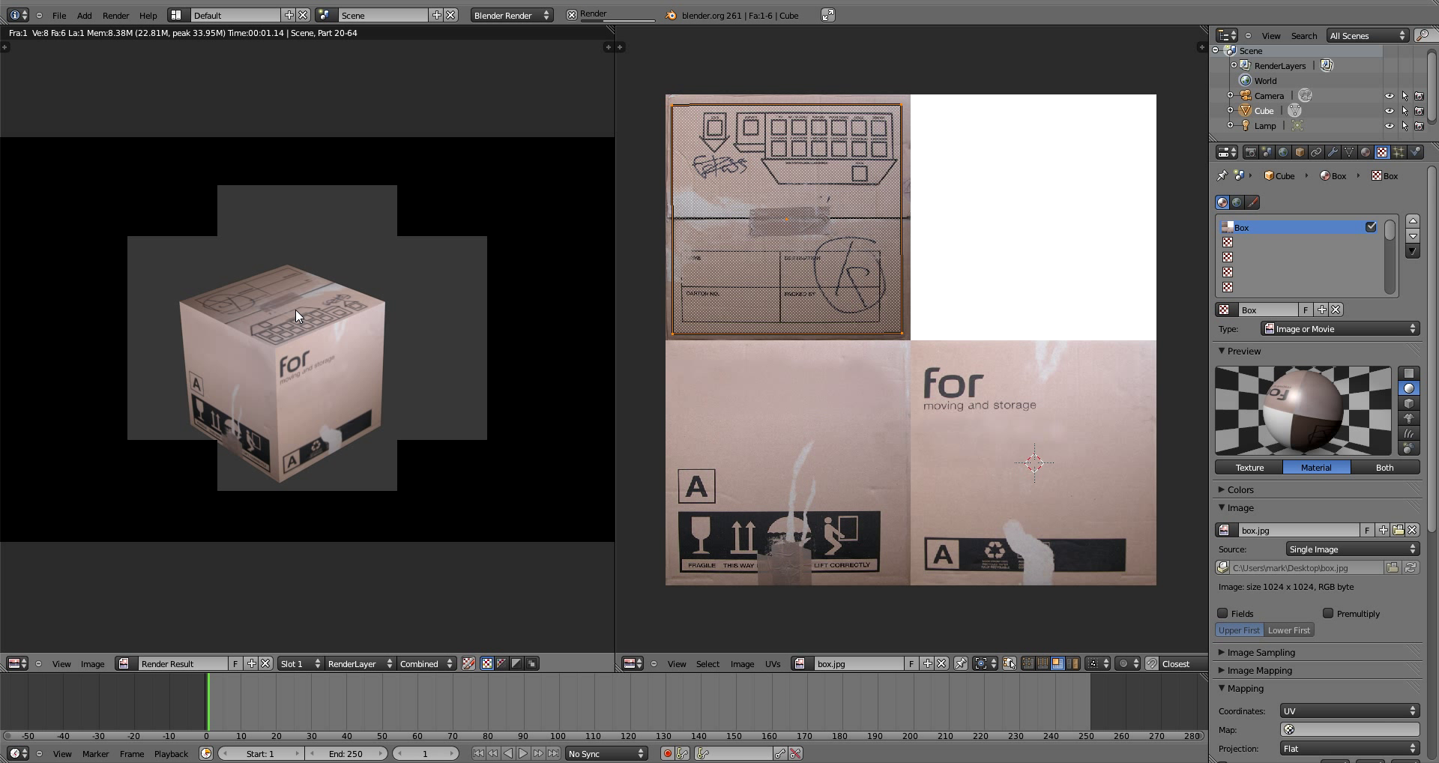
scroll(238, 344, "up", 3)
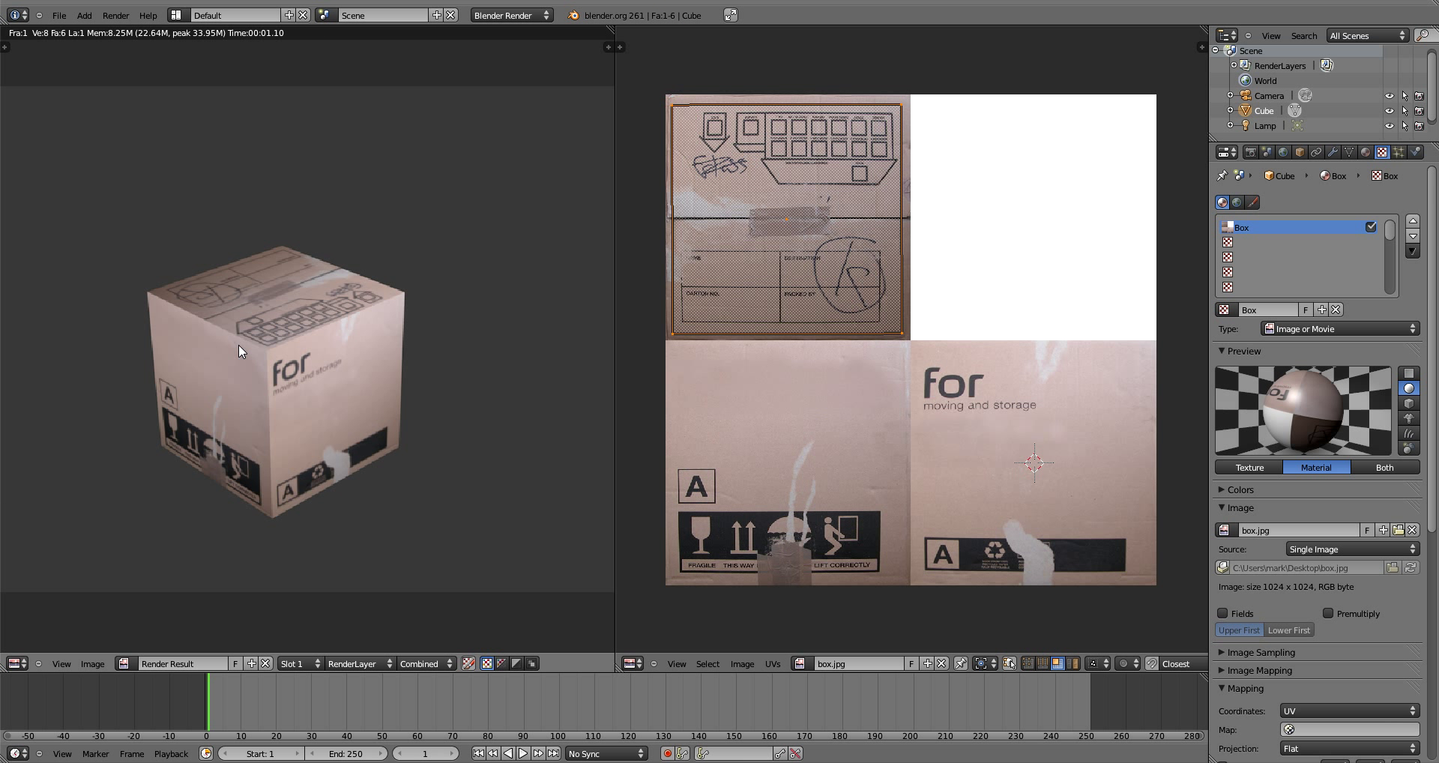
left_click(275, 384)
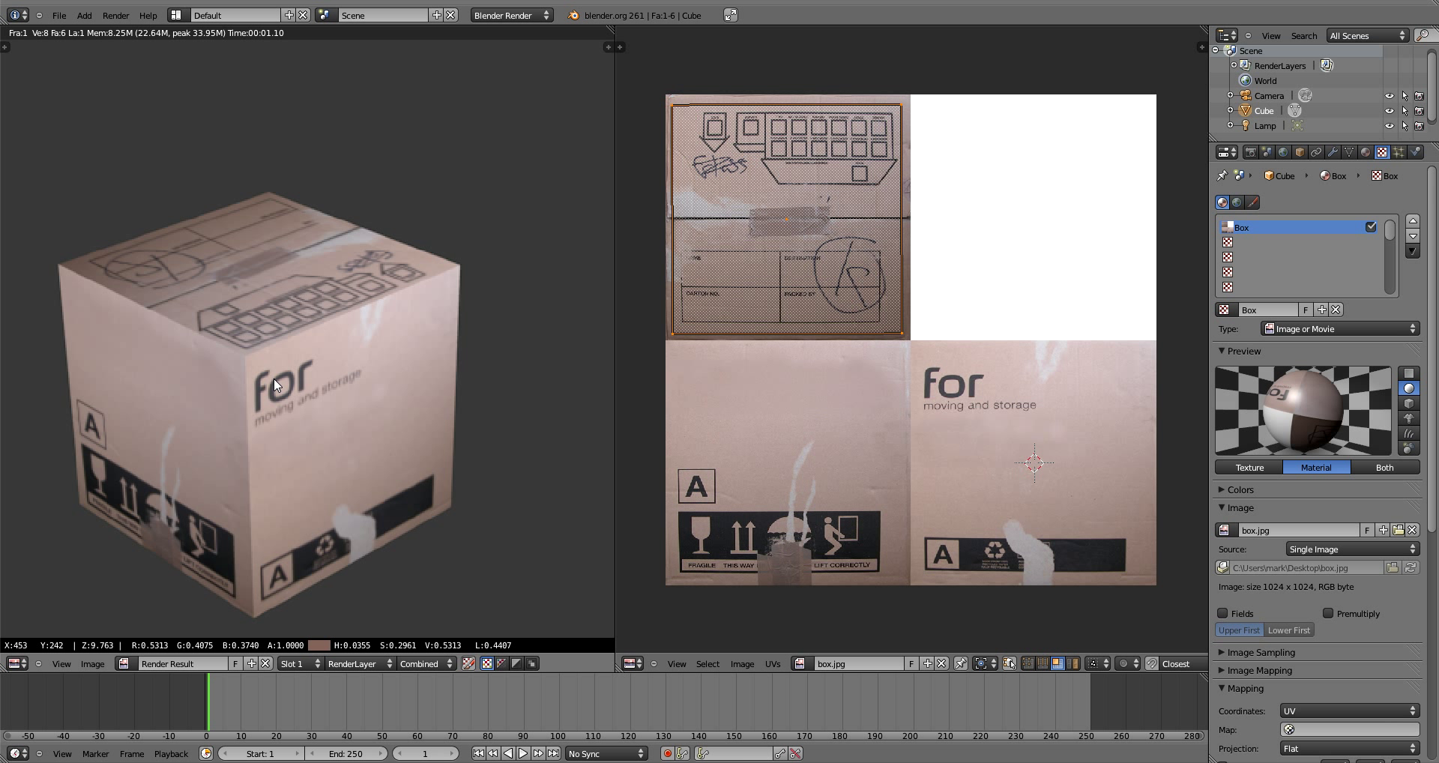